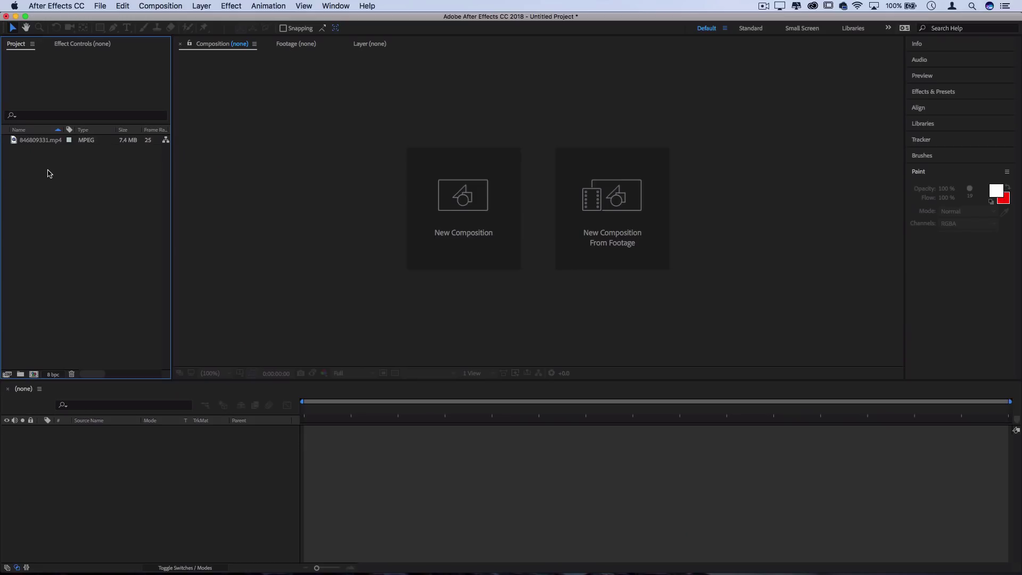
# Build a composition named 846809331 from the 846809331.mp4 forest clip on the timeline
pyautogui.click(36, 140)
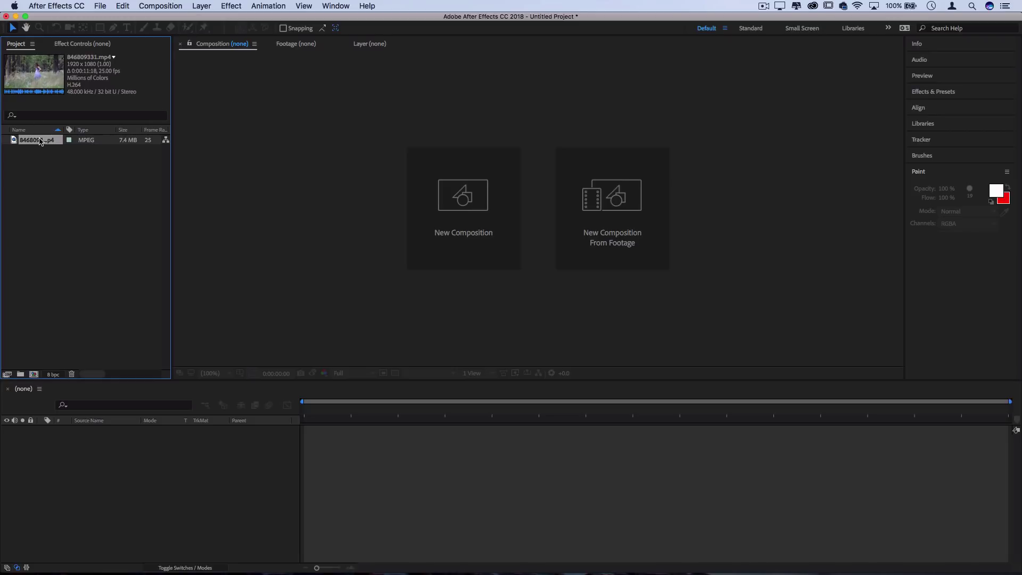
pyautogui.moveTo(40, 141); pyautogui.dragTo(548, 494)
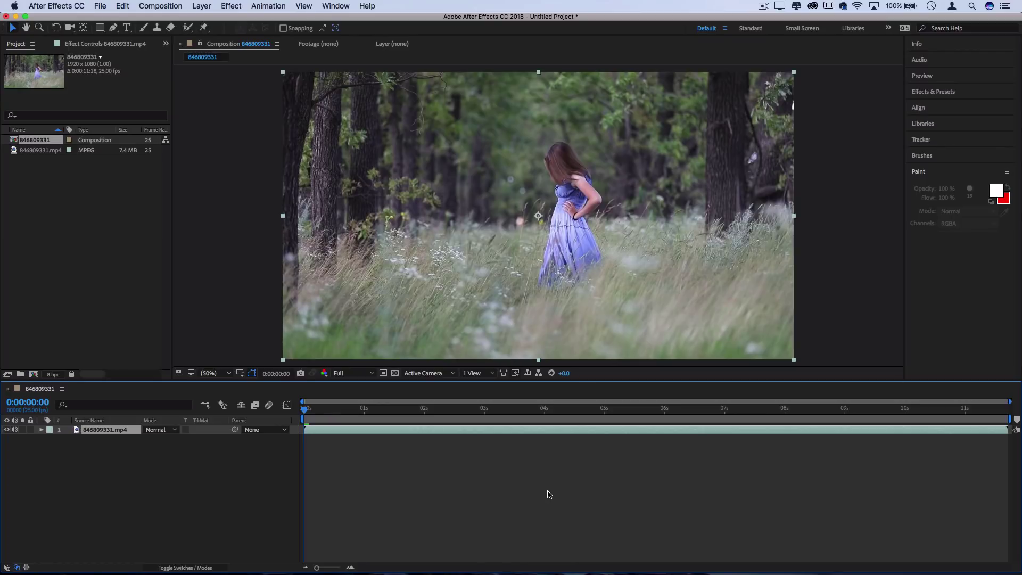
# Duplicate the 846809331.mp4 layer with Cmd+D so the timeline holds two copies
pyautogui.click(861, 206)
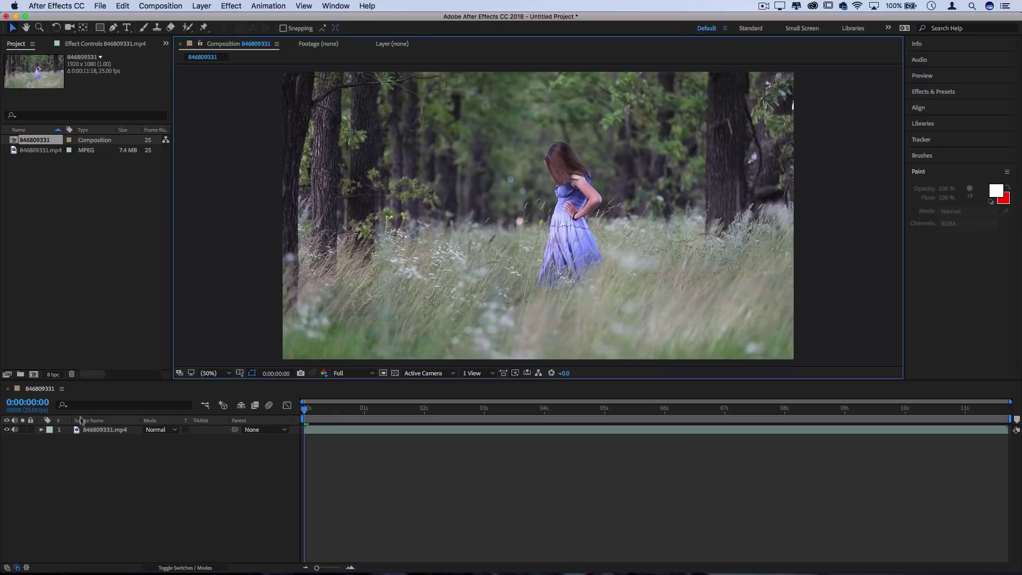
pyautogui.click(101, 429)
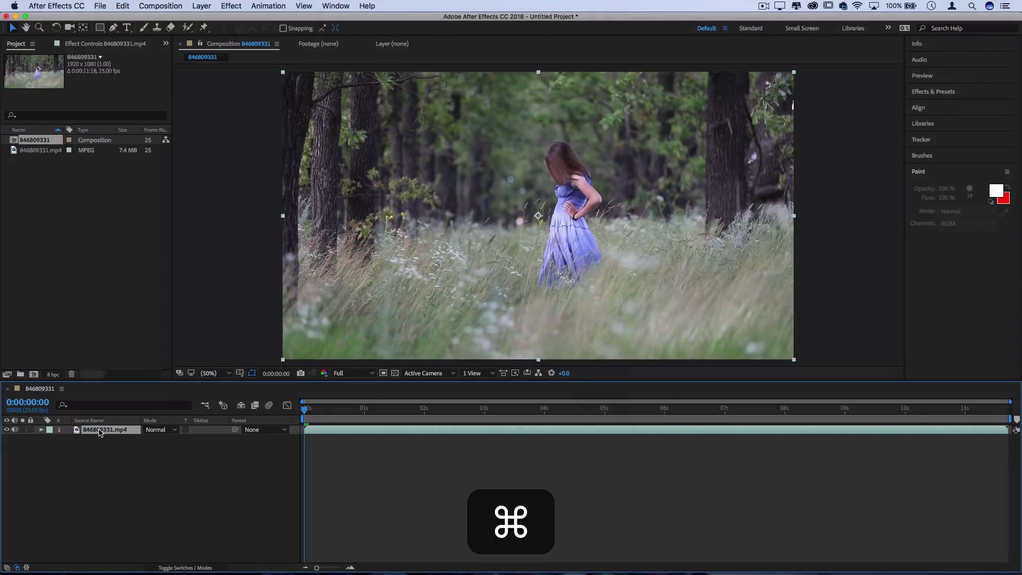
pyautogui.press('super+d')
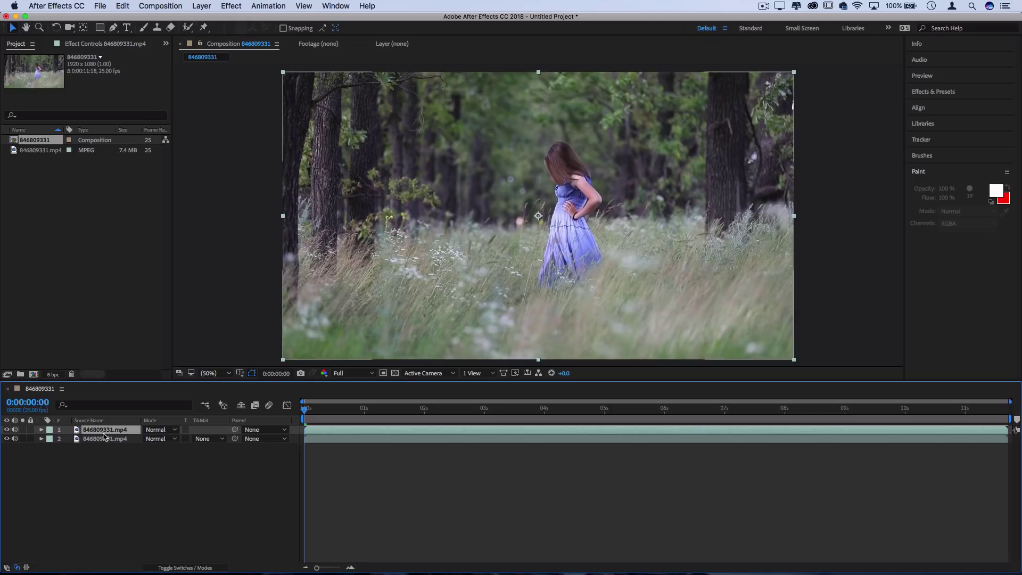
# Open the top 846809331.mp4 layer in the Layer panel with the Roto Brush tool selected
pyautogui.moveTo(102, 430); pyautogui.dragTo(108, 431)
pyautogui.doubleClick(109, 431)
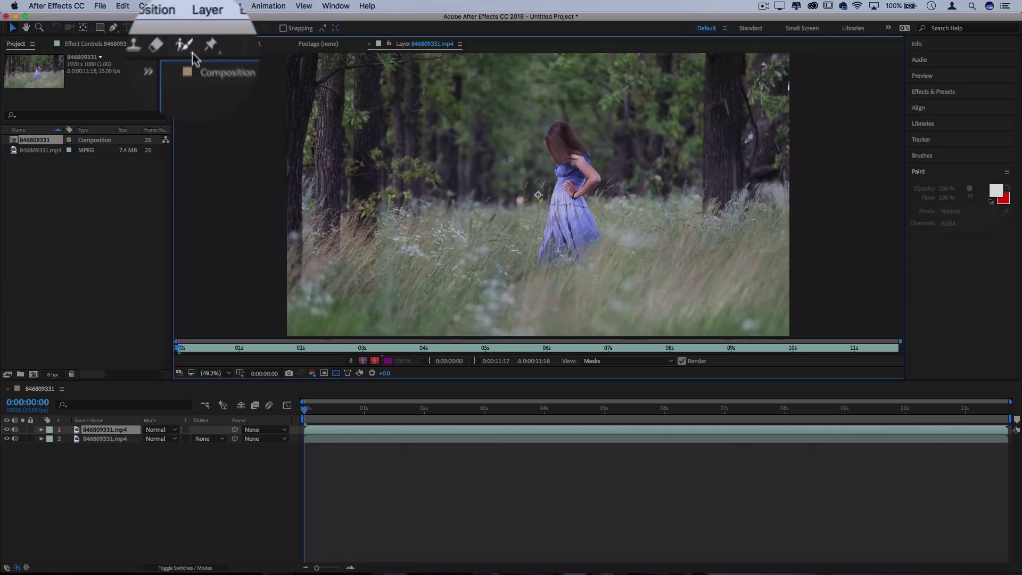
pyautogui.click(188, 28)
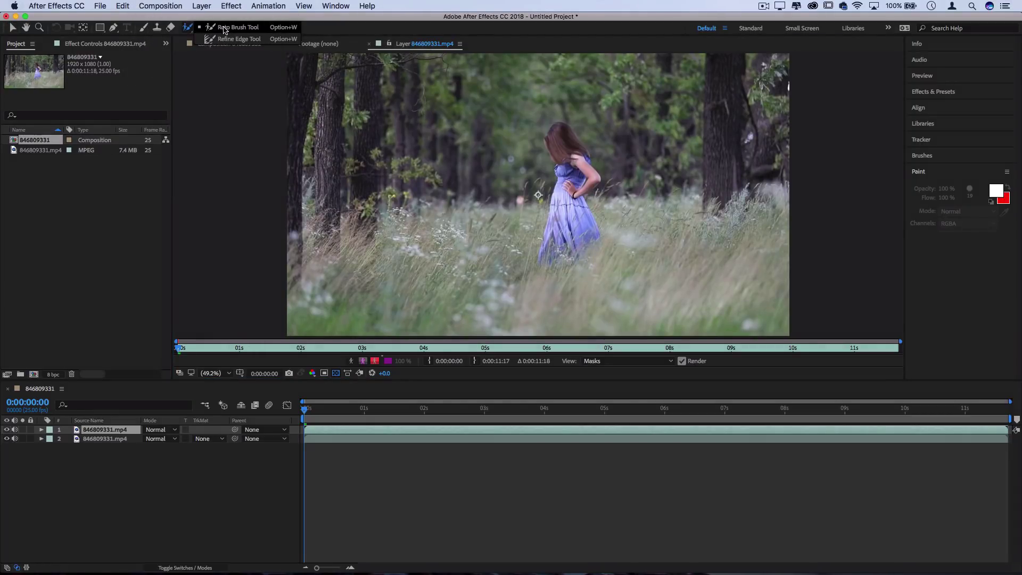
pyautogui.click(226, 27)
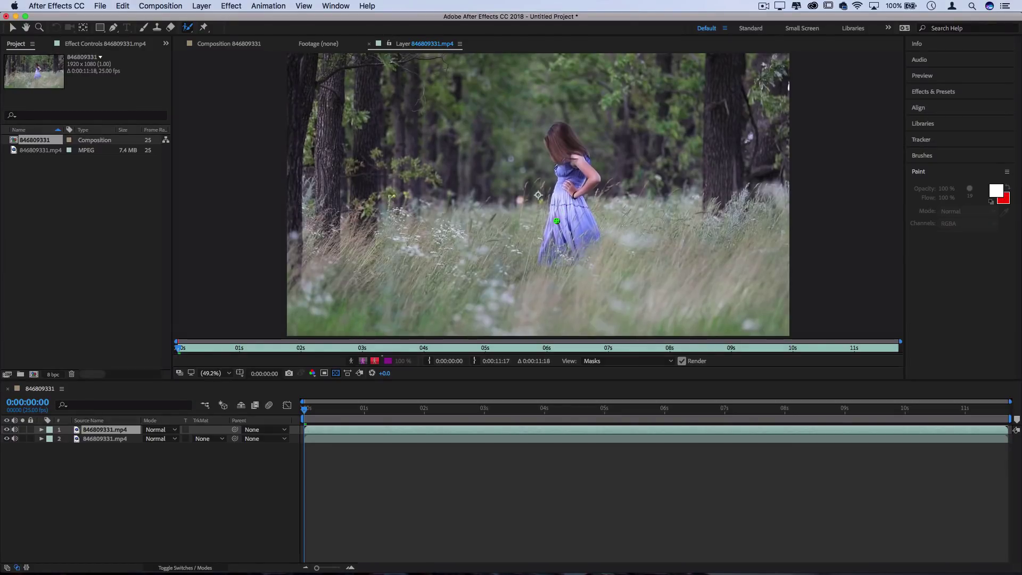
# At the first frame, paint foreground Roto Brush strokes over the girl from head to dress hem
pyautogui.click(296, 412)
pyautogui.press('Home')
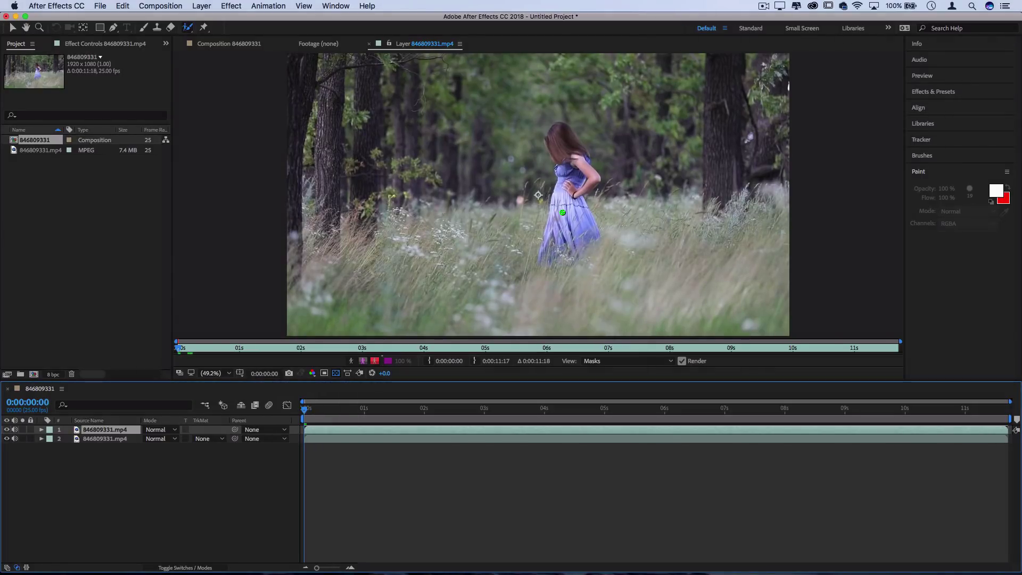
pyautogui.moveTo(558, 218)
pyautogui.mouseDown()
pyautogui.moveTo(576, 162)
pyautogui.moveTo(557, 137)
pyautogui.moveTo(564, 156)
pyautogui.moveTo(555, 145)
pyautogui.moveTo(580, 150)
pyautogui.moveTo(594, 175)
pyautogui.moveTo(578, 188)
pyautogui.moveTo(581, 229)
pyautogui.moveTo(559, 238)
pyautogui.moveTo(555, 133)
pyautogui.moveTo(567, 131)
pyautogui.moveTo(585, 163)
pyautogui.moveTo(552, 237)
pyautogui.mouseUp()
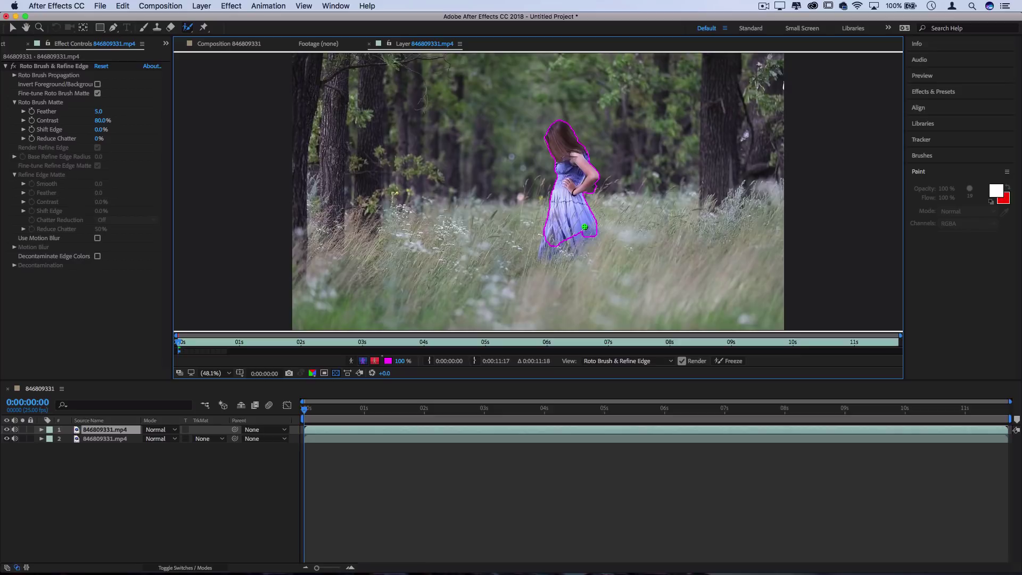
pyautogui.moveTo(580, 232)
pyautogui.mouseDown()
pyautogui.moveTo(554, 249)
pyautogui.moveTo(549, 233)
pyautogui.mouseUp()
# Subtract the background around her head and add her arm to the Roto Brush outline
pyautogui.press('alt')
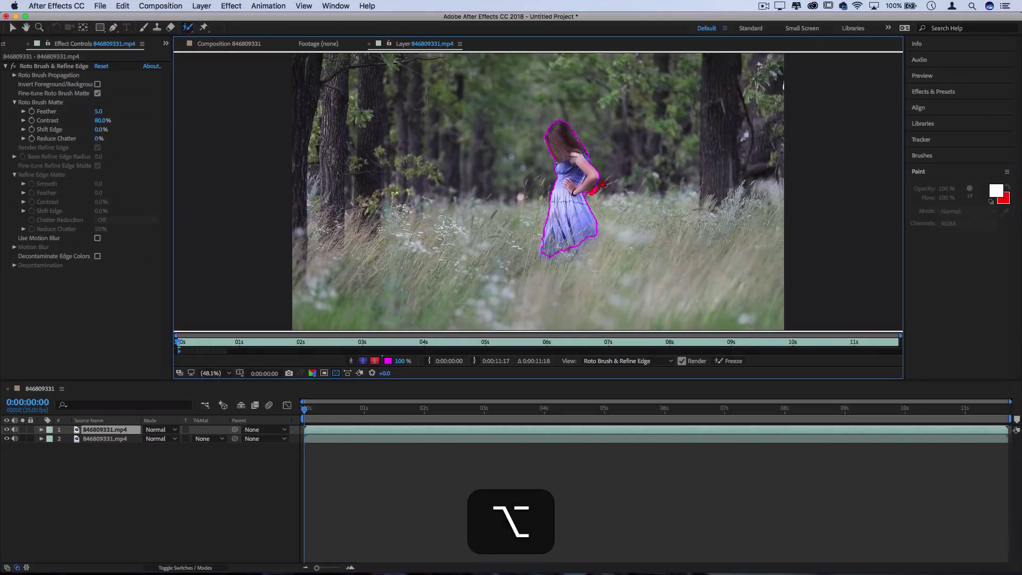
pyautogui.moveTo(601, 185)
pyautogui.mouseDown()
pyautogui.moveTo(561, 106)
pyautogui.moveTo(526, 119)
pyautogui.moveTo(530, 156)
pyautogui.moveTo(614, 181)
pyautogui.moveTo(577, 100)
pyautogui.moveTo(606, 147)
pyautogui.moveTo(611, 200)
pyautogui.moveTo(600, 225)
pyautogui.moveTo(605, 259)
pyautogui.moveTo(559, 272)
pyautogui.mouseUp()
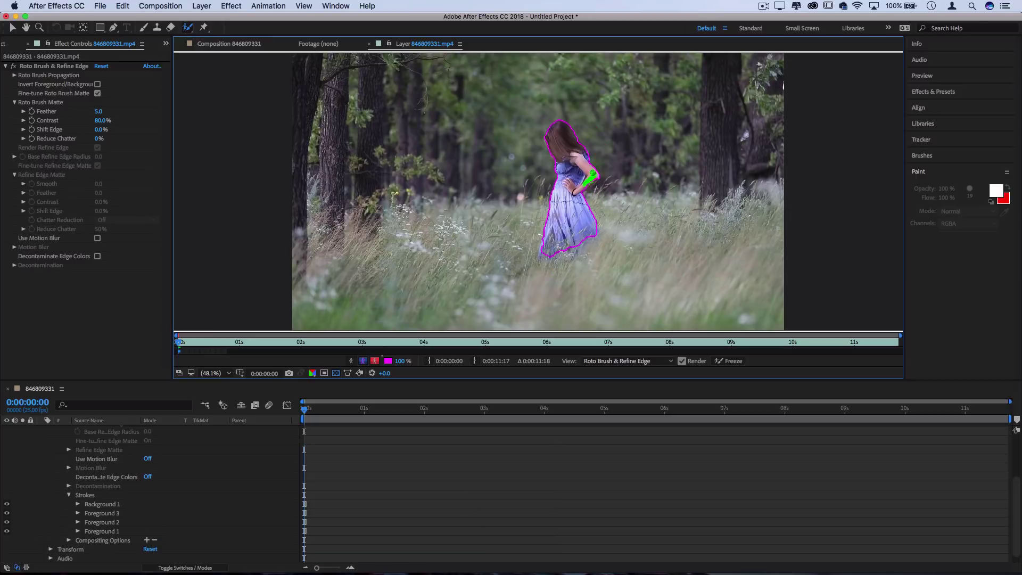
pyautogui.moveTo(593, 174); pyautogui.dragTo(582, 168)
pyautogui.click(52, 444)
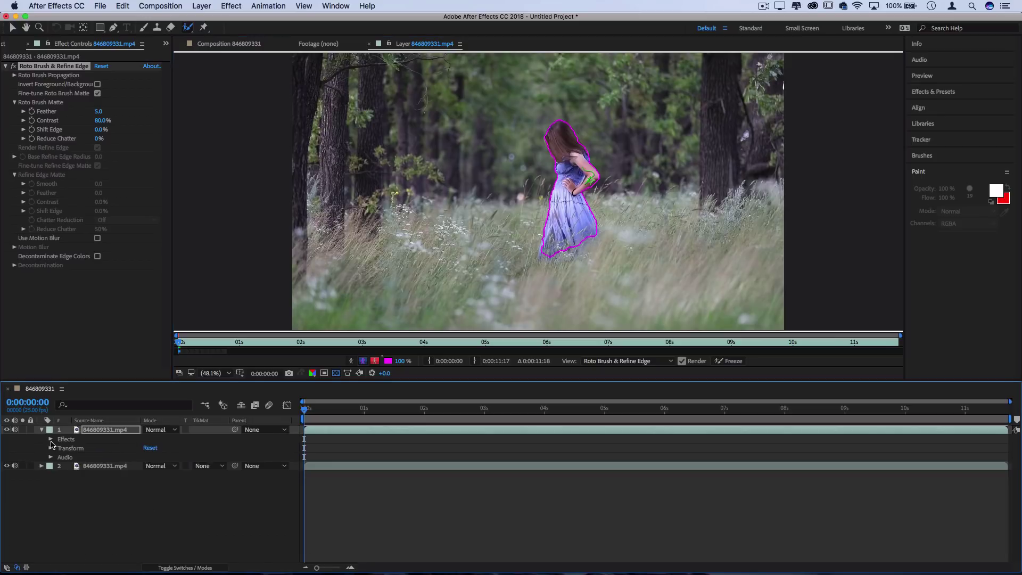
# Browse the Brushes panel tip sizes and scrub the layer view to 0:00:07:19
pyautogui.click(929, 156)
pyautogui.scroll(-3, 958, 191)
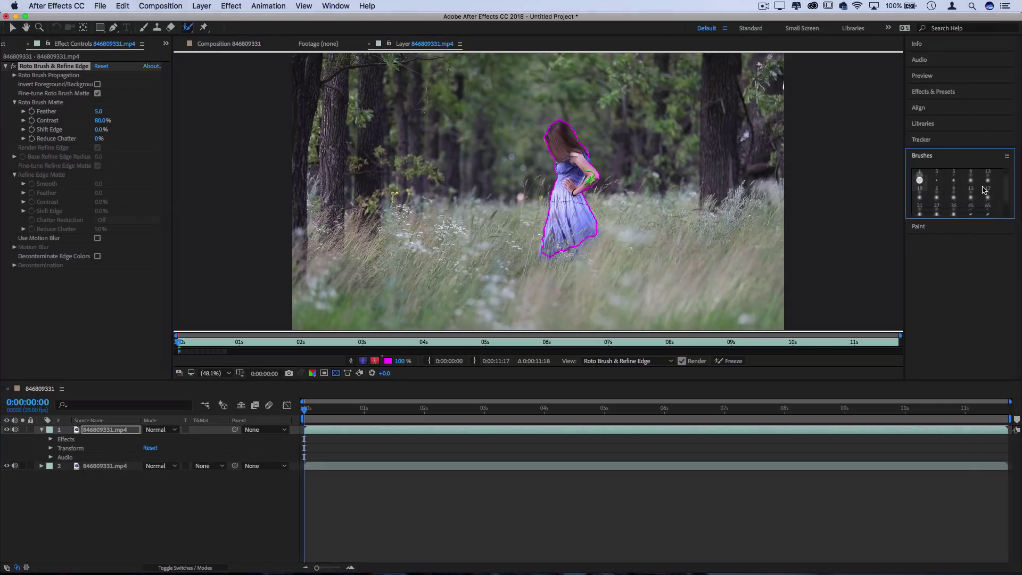
pyautogui.scroll(3, 985, 188)
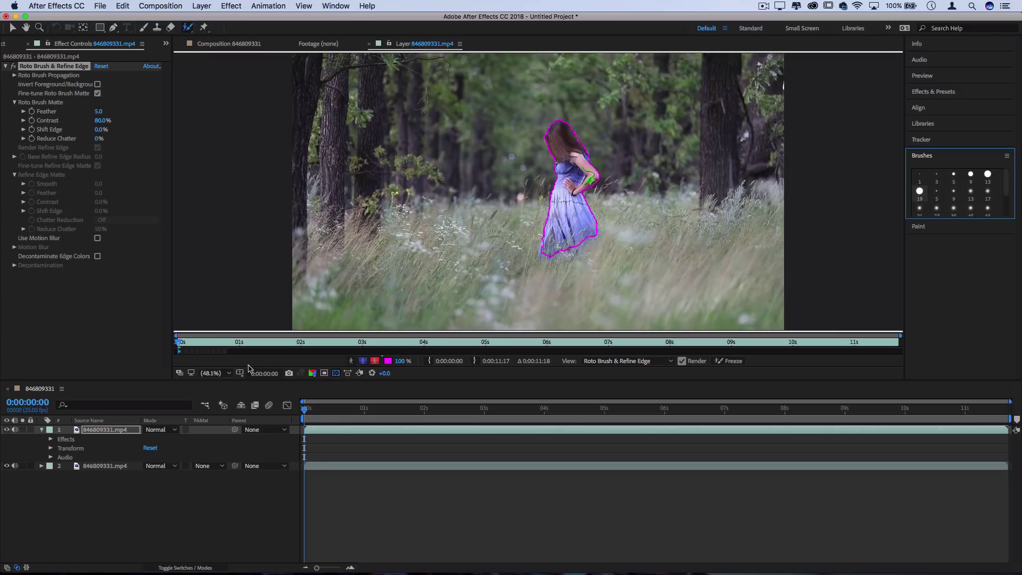
pyautogui.click(224, 354)
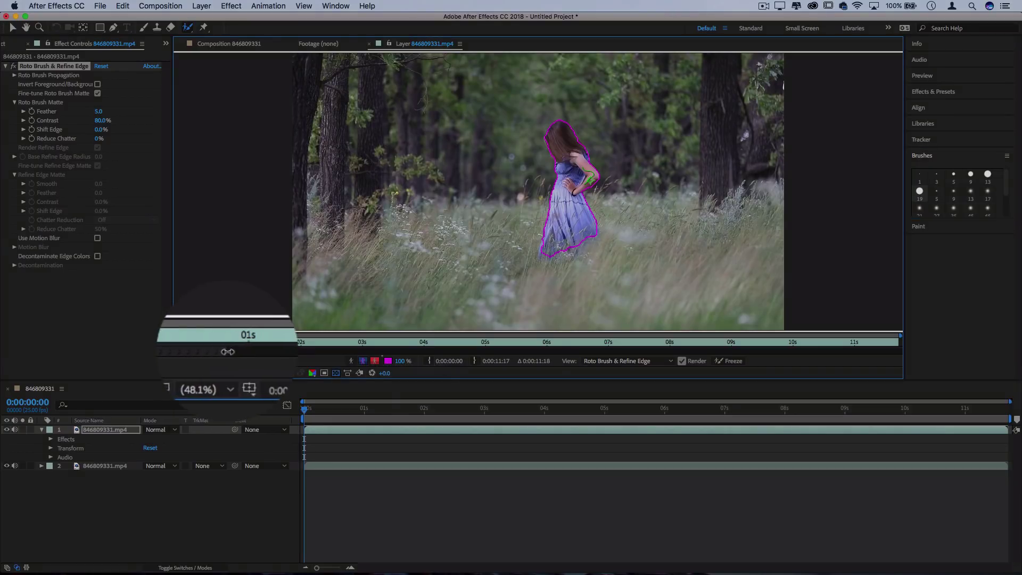
pyautogui.moveTo(226, 351); pyautogui.dragTo(654, 350)
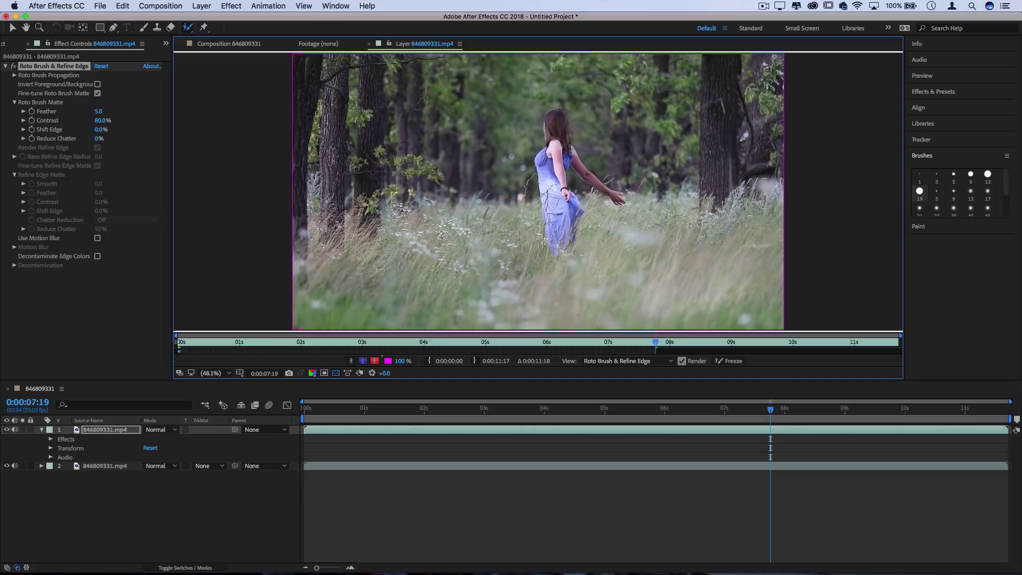
# From frame 0:00:00:00, start freezing the Roto Brush matte across all 294 frames
pyautogui.click(181, 342)
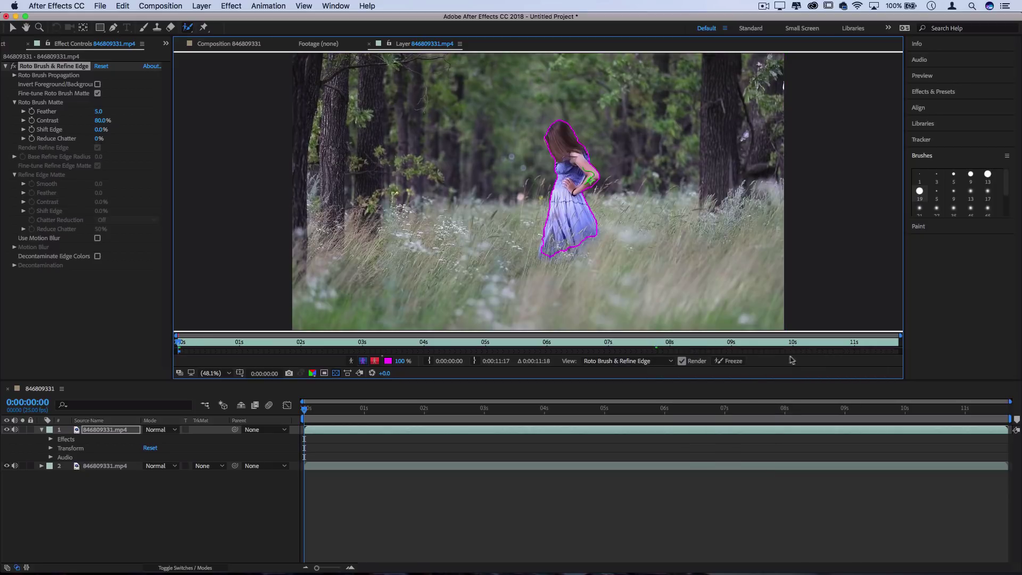
pyautogui.click(732, 361)
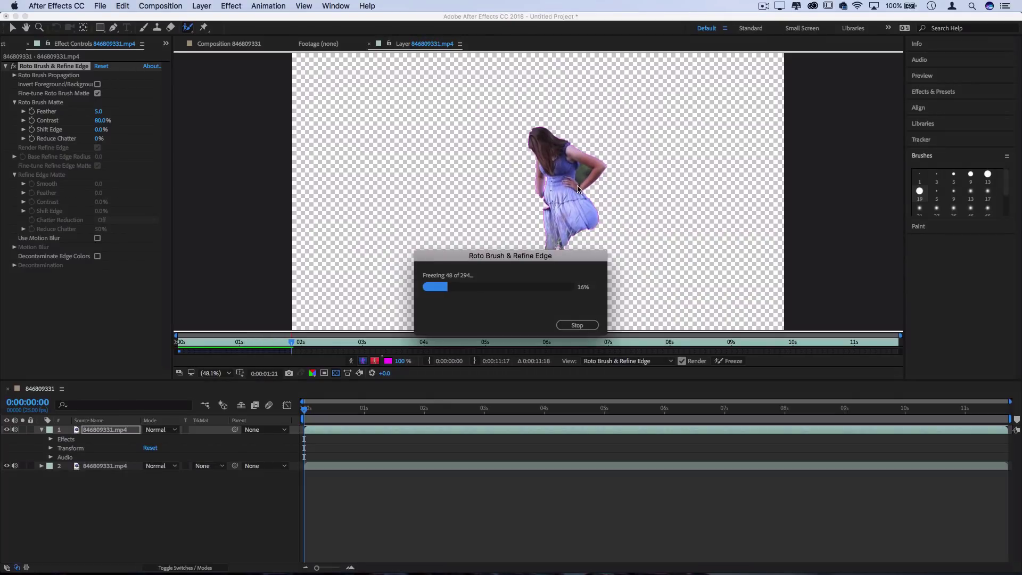
# Stop the freeze, unfreeze the matte, and paint the lower dress back into the outline
pyautogui.click(578, 325)
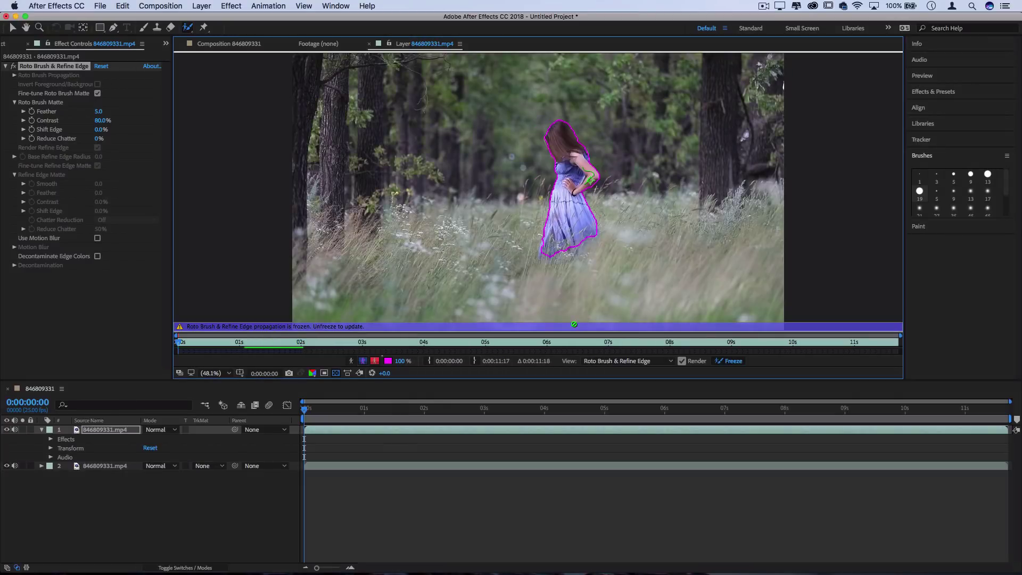
pyautogui.click(732, 361)
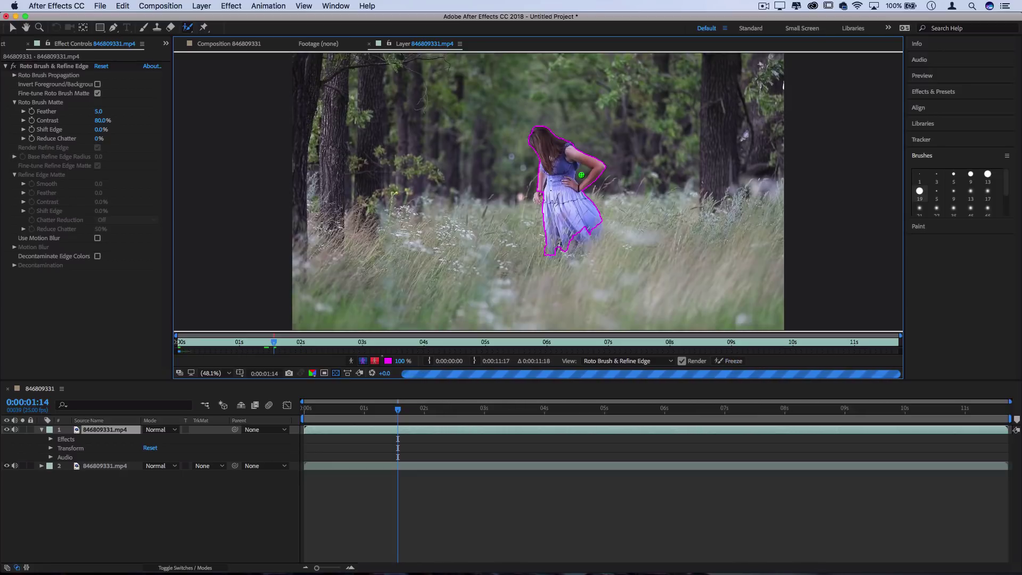
pyautogui.press('alt')
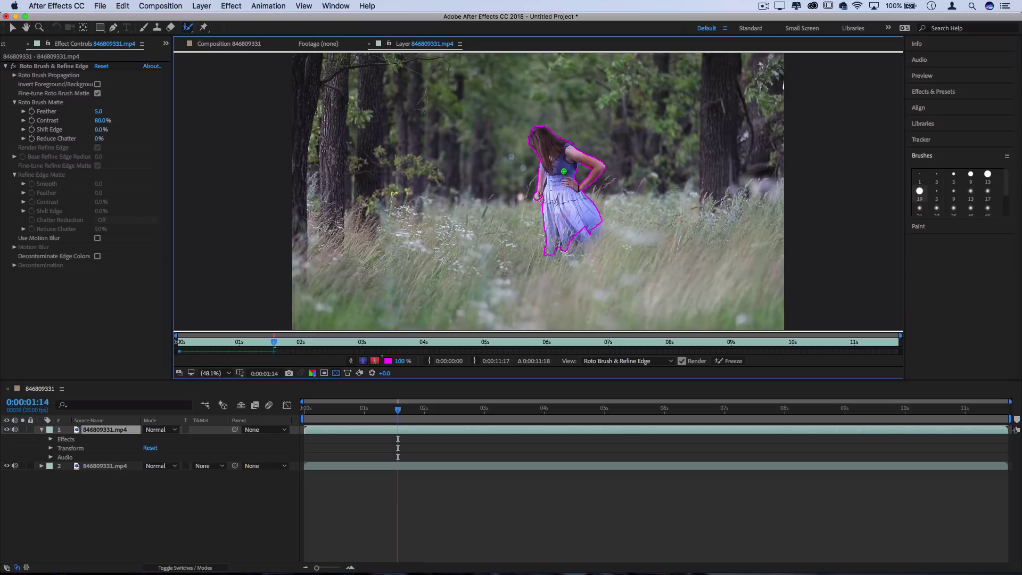
pyautogui.moveTo(587, 224)
pyautogui.mouseDown()
pyautogui.moveTo(559, 251)
pyautogui.moveTo(582, 230)
pyautogui.mouseUp()
# Freeze the refined Roto Brush matte across the whole clip
pyautogui.click(728, 362)
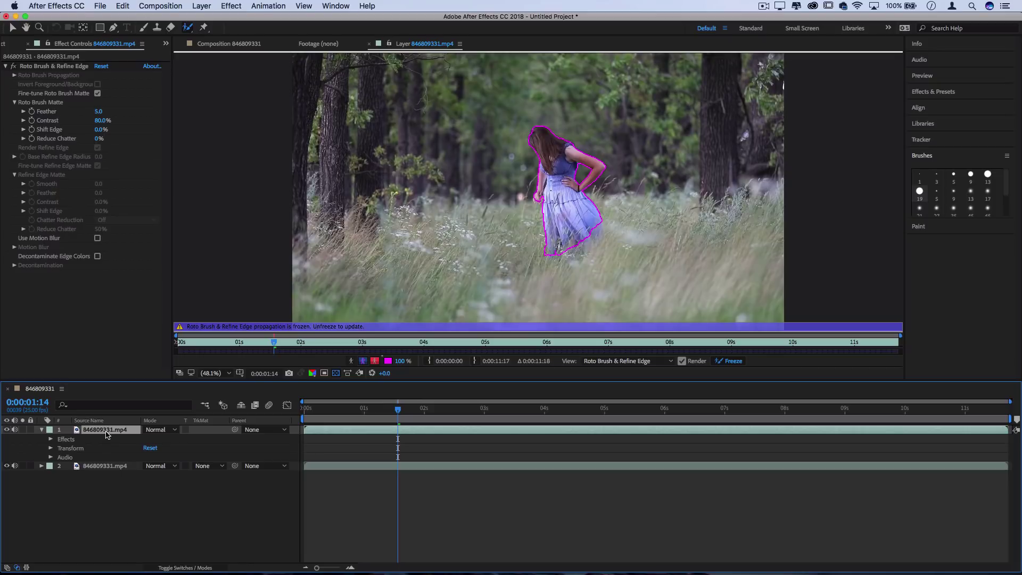
# In the composition view, hide layer 2 so the girl appears alone on black
pyautogui.click(221, 45)
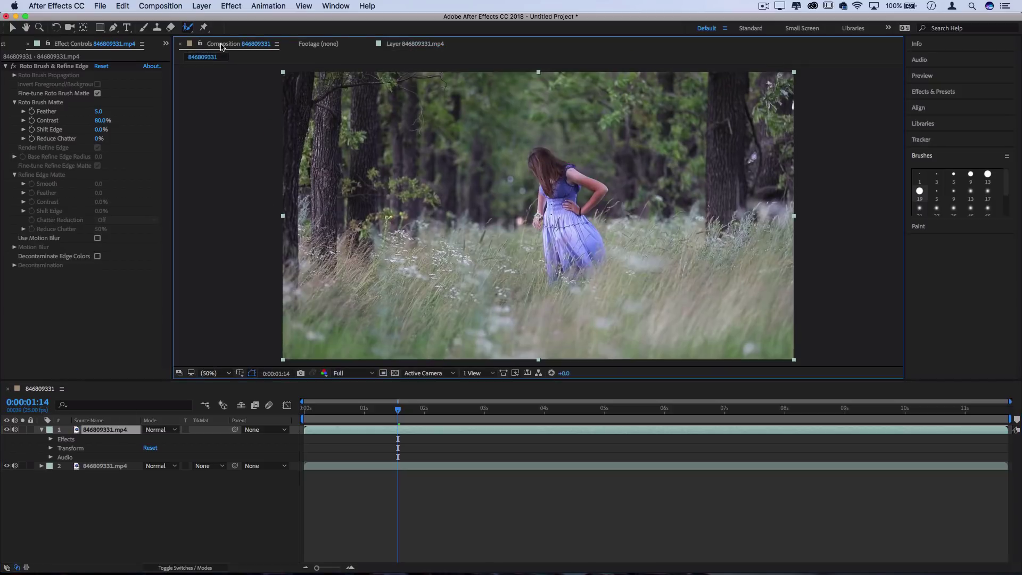
pyautogui.click(7, 466)
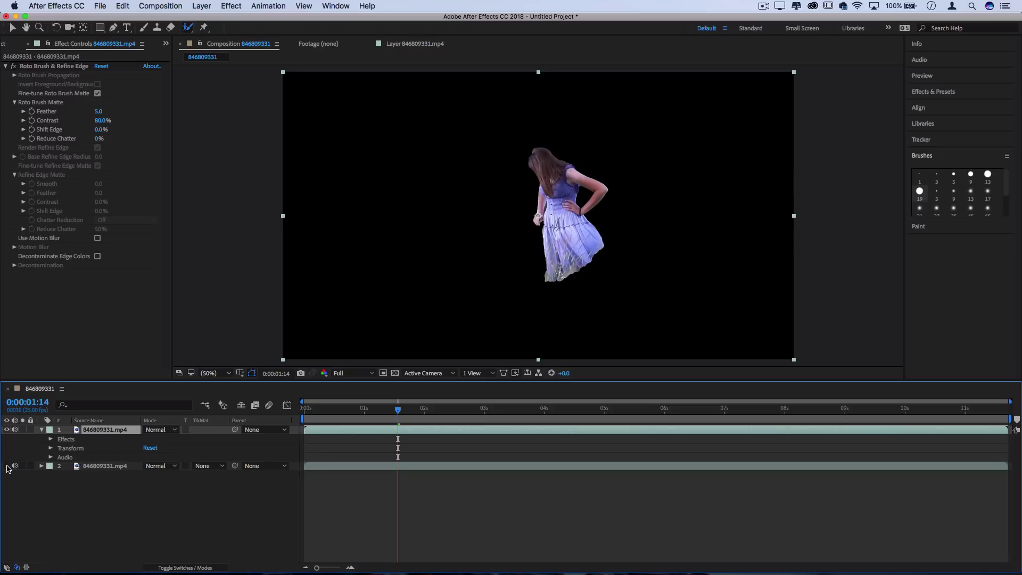
pyautogui.click(7, 466)
pyautogui.click(7, 466)
pyautogui.click(7, 466)
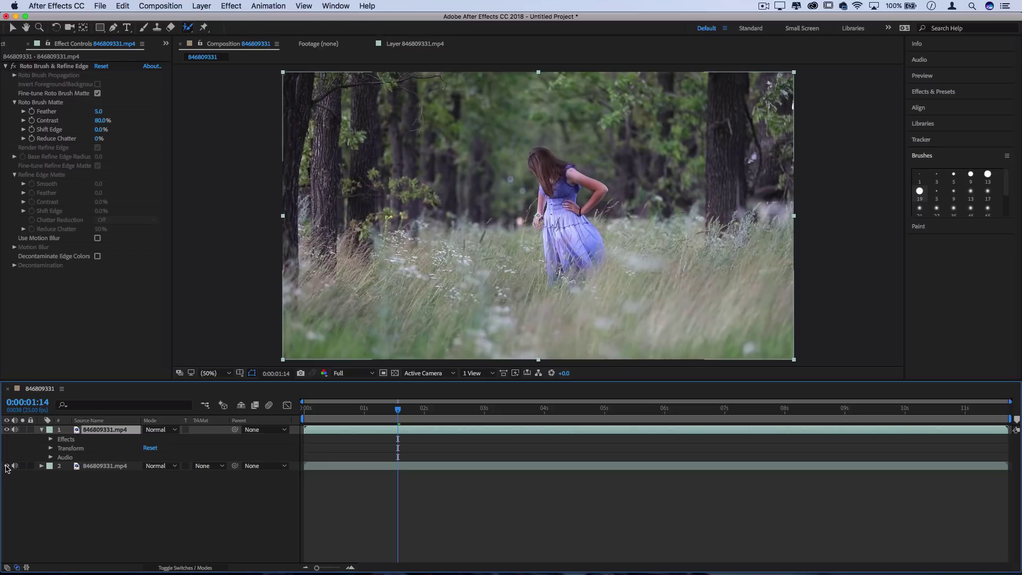
pyautogui.click(7, 466)
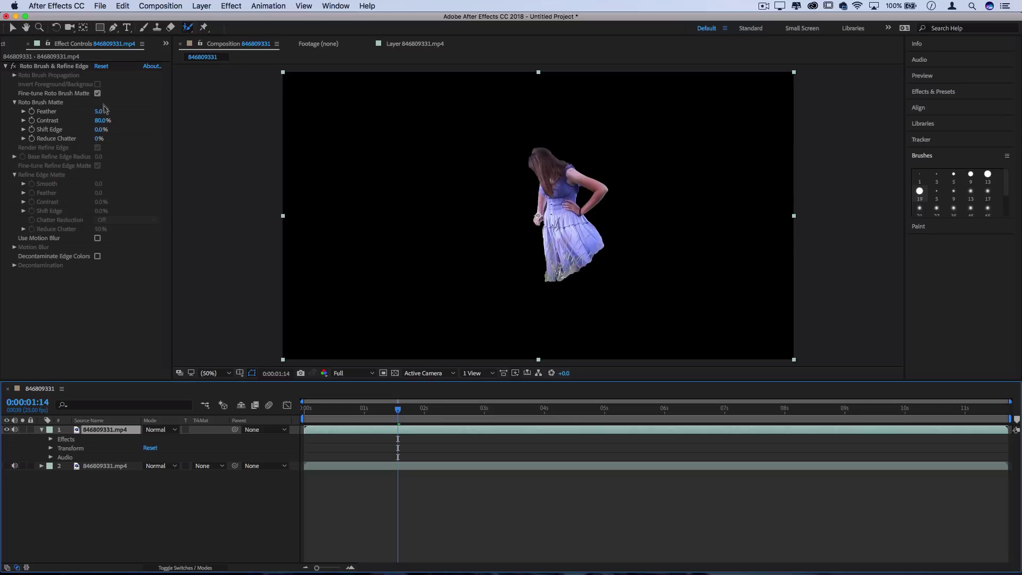
# Scrub the Roto Brush Matte Feather in Effect Controls from 5.0 to 55.7
pyautogui.click(73, 47)
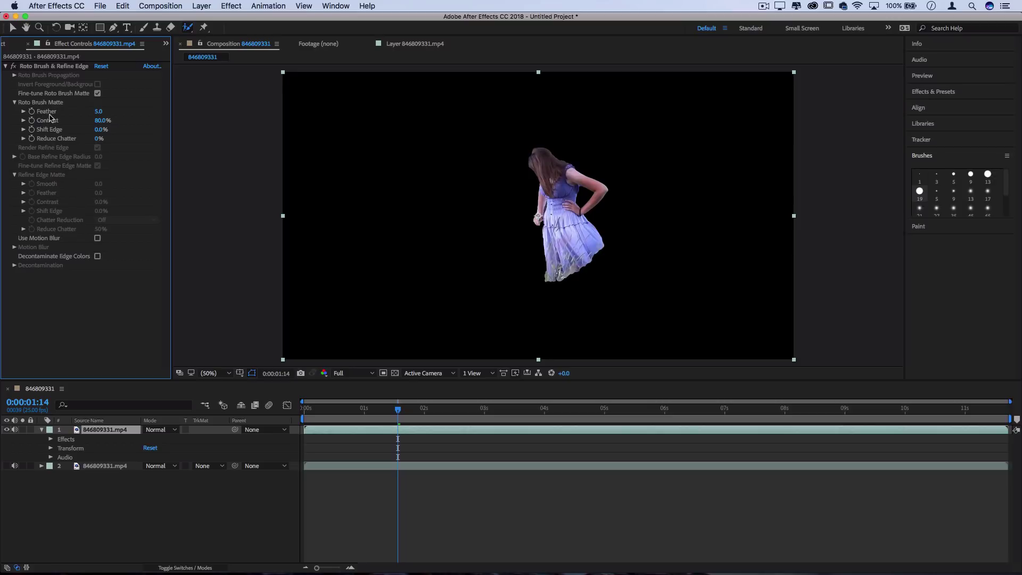
pyautogui.moveTo(98, 111); pyautogui.dragTo(154, 114)
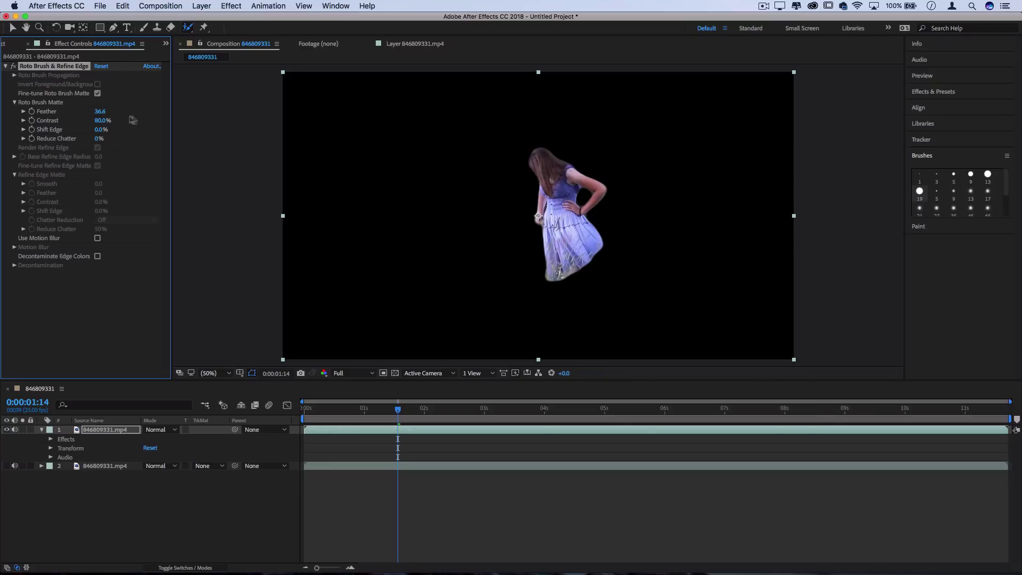
pyautogui.moveTo(100, 114); pyautogui.dragTo(106, 113)
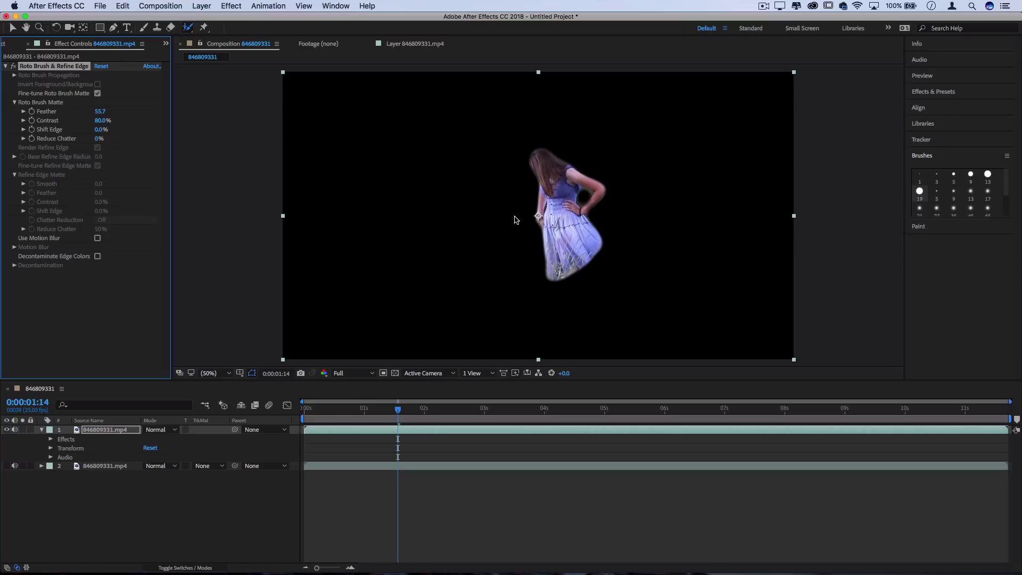
# Add an Outer Glow layer style to the girl layer and show the forest background layer
pyautogui.rightClick(109, 434)
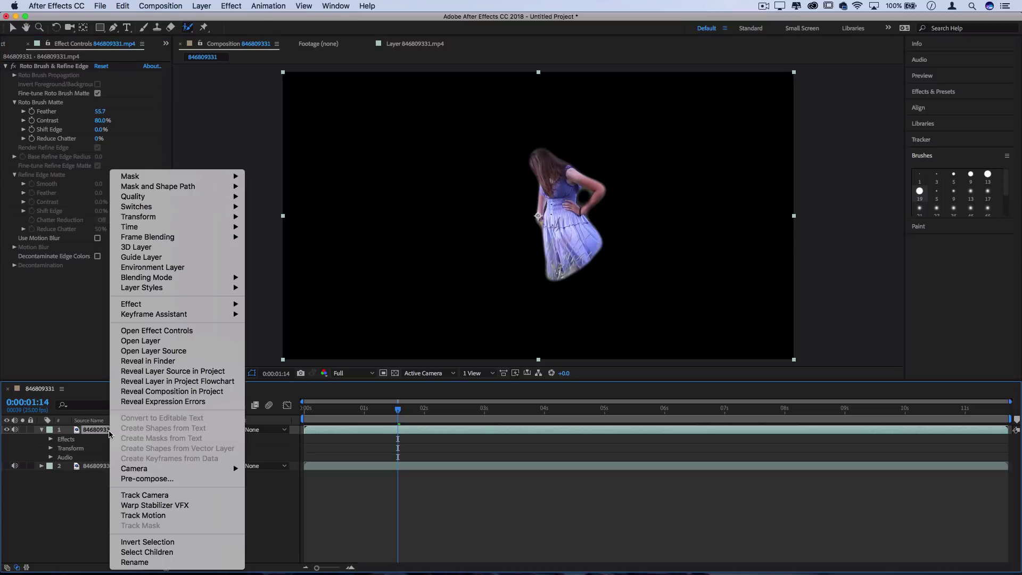
pyautogui.moveTo(166, 291)
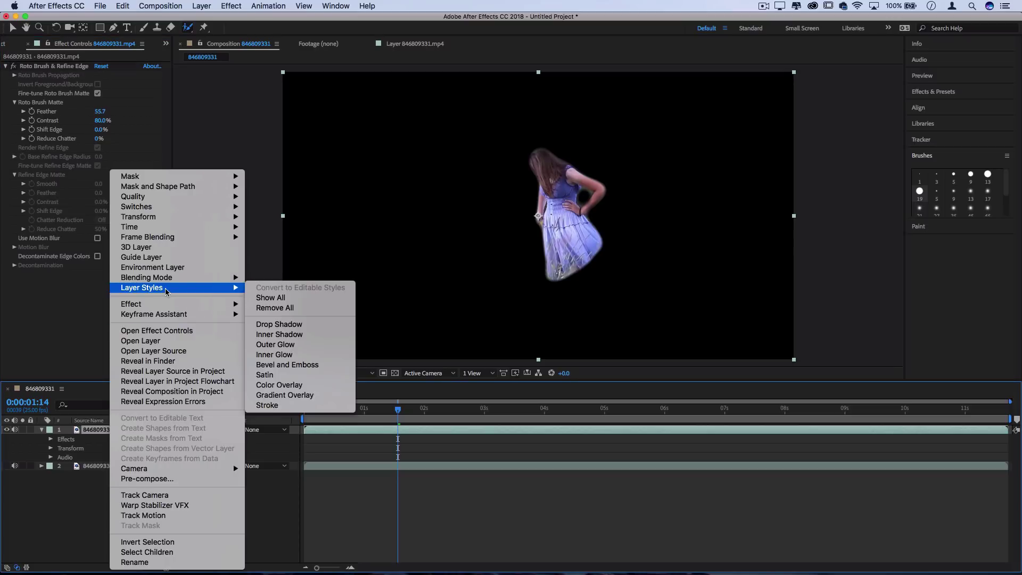
pyautogui.click(282, 347)
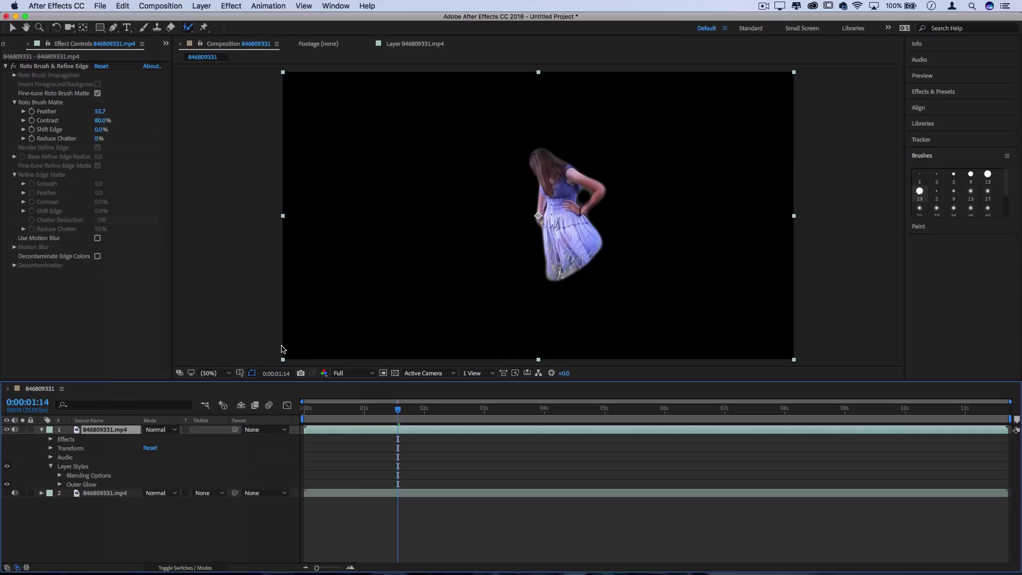
pyautogui.click(7, 494)
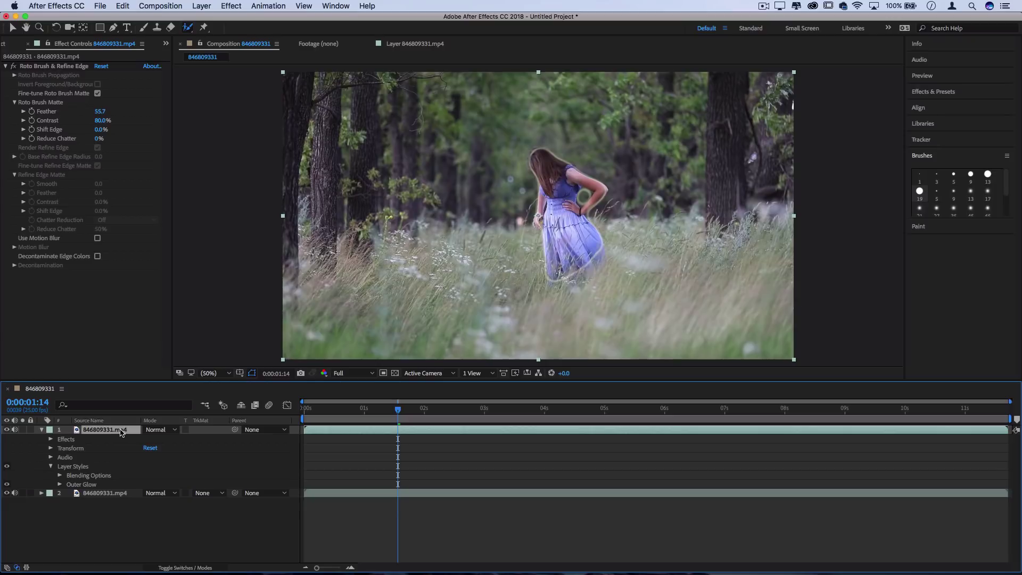
# Increase the Outer Glow Size to 205
pyautogui.click(60, 485)
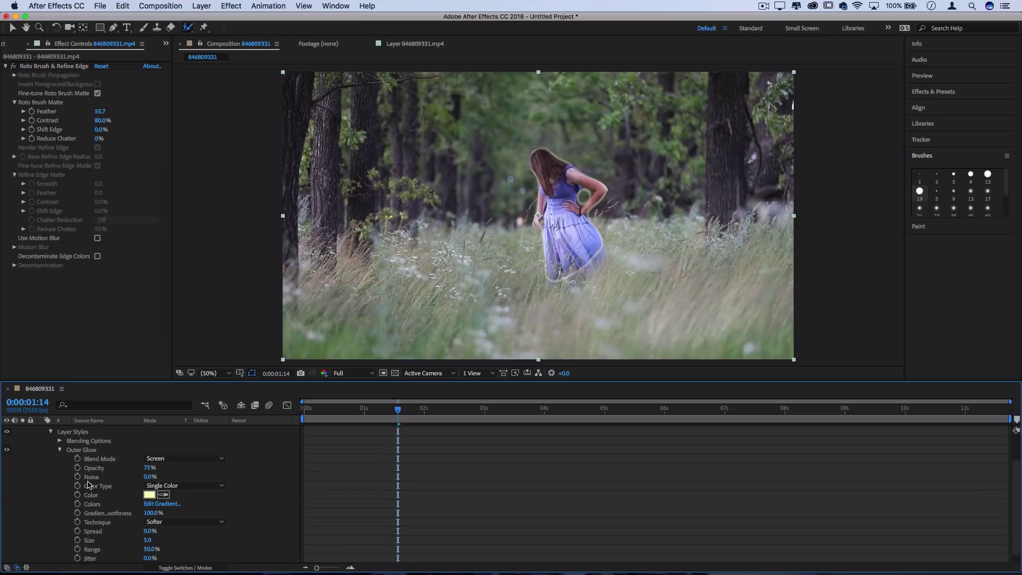
pyautogui.scroll(-1, 94, 490)
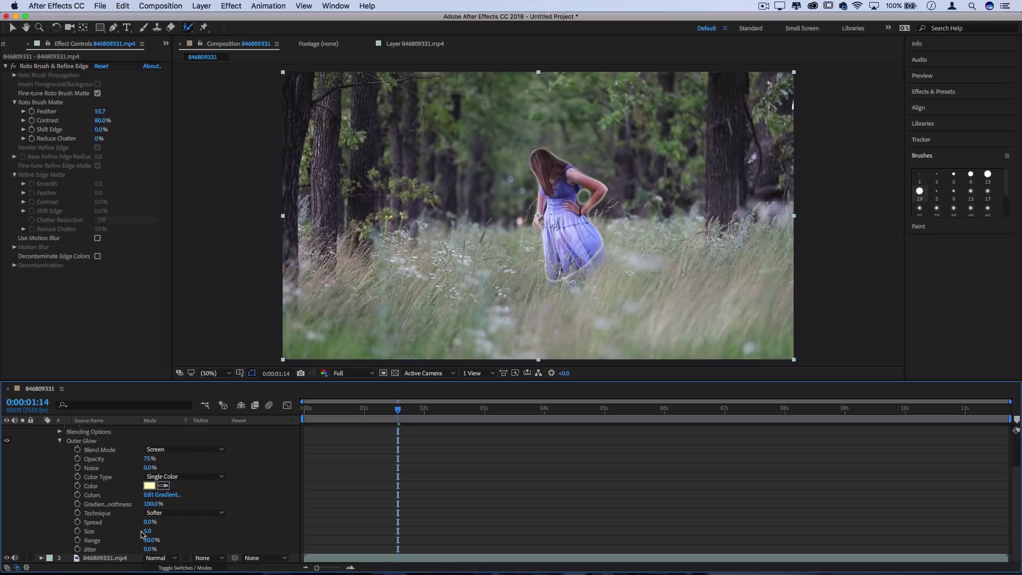
pyautogui.moveTo(145, 533); pyautogui.dragTo(196, 531)
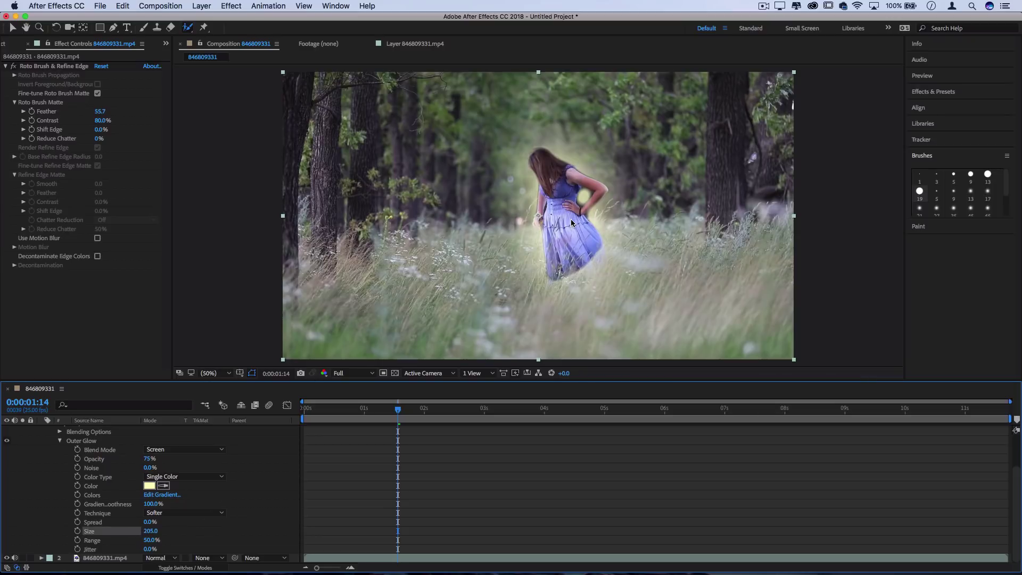
# Change the Outer Glow colour to a pink-magenta shade
pyautogui.click(149, 485)
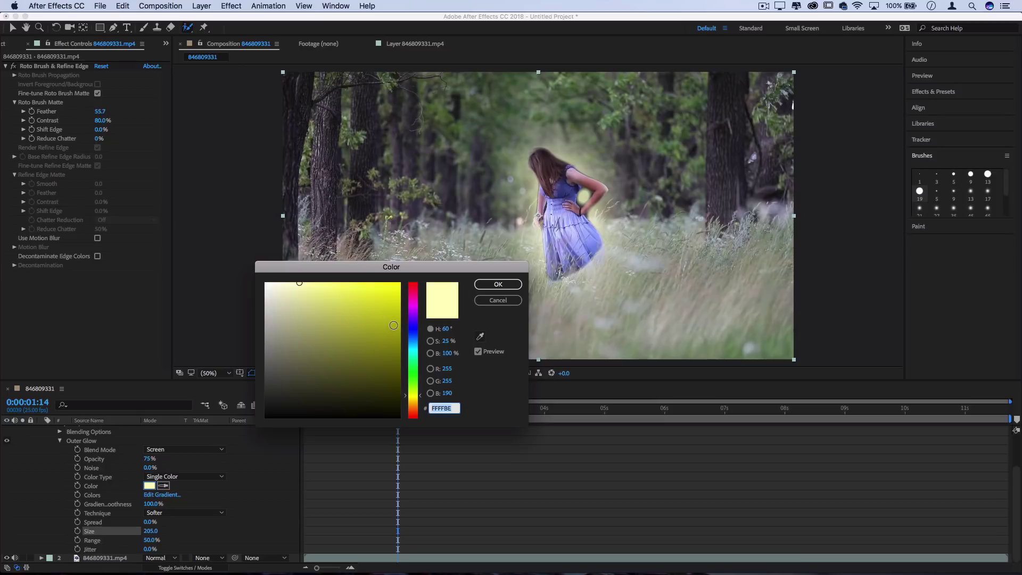
pyautogui.click(415, 338)
pyautogui.click(416, 304)
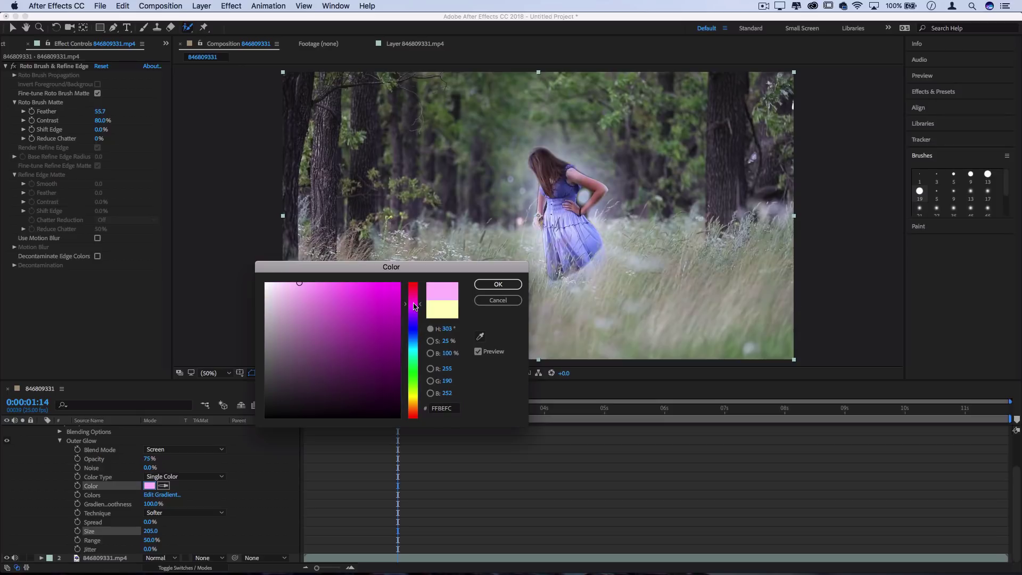
pyautogui.click(369, 313)
pyautogui.click(487, 288)
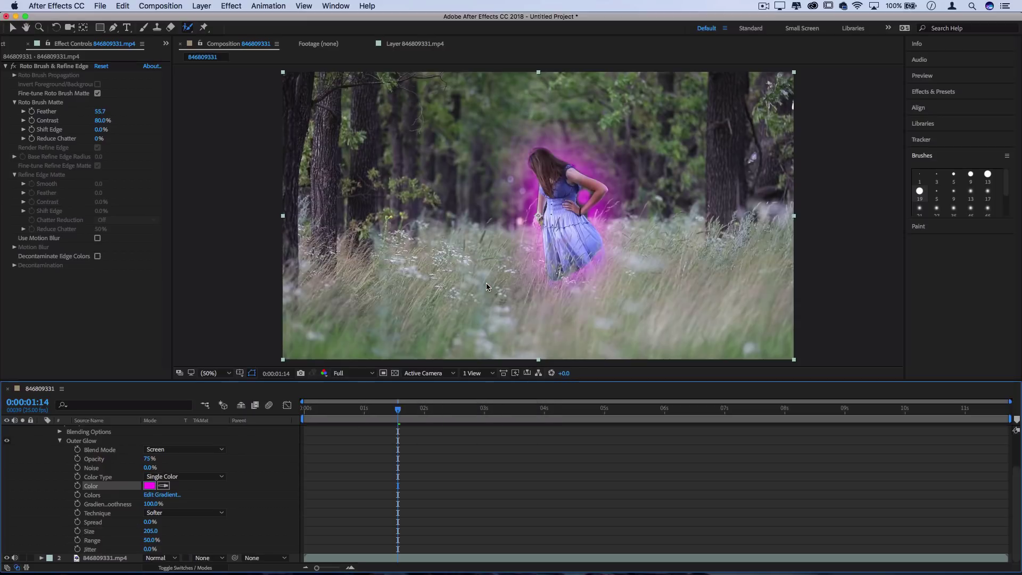
# Set the Outer Glow blend mode to Color Dodge and its opacity to 43%
pyautogui.click(169, 453)
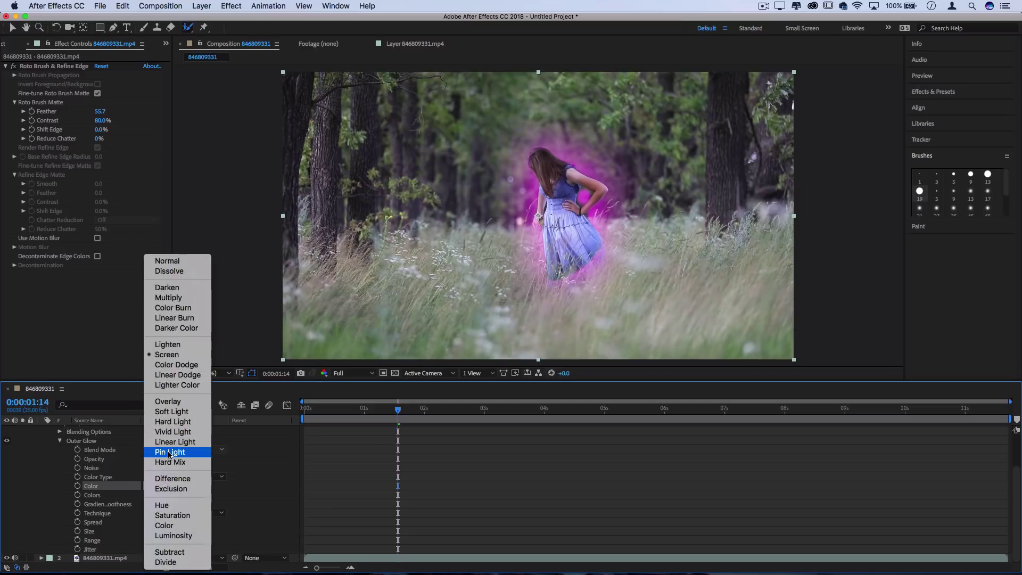
pyautogui.click(177, 366)
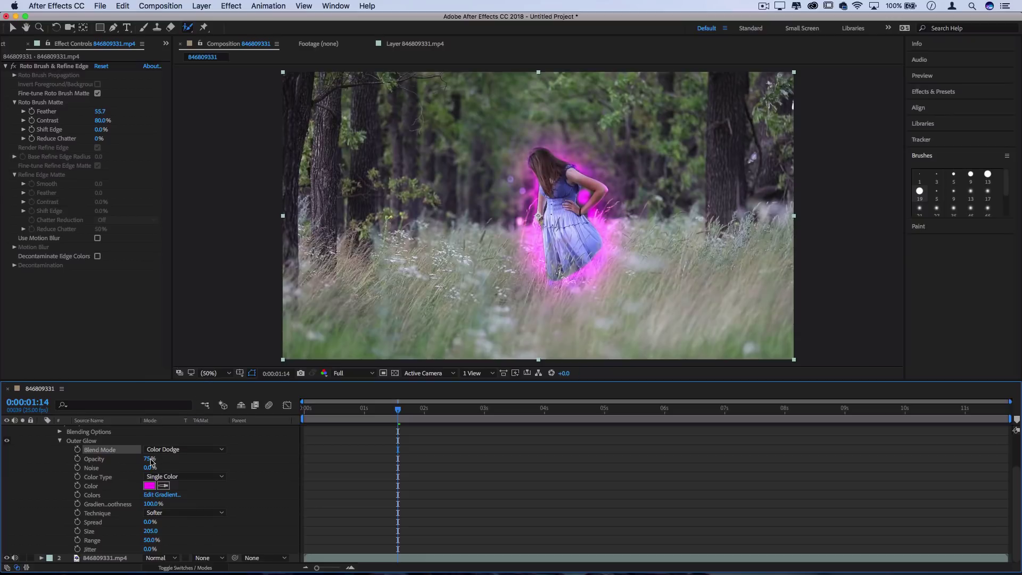
pyautogui.moveTo(149, 461)
pyautogui.mouseDown()
pyautogui.moveTo(124, 462)
pyautogui.moveTo(161, 463)
pyautogui.mouseUp()
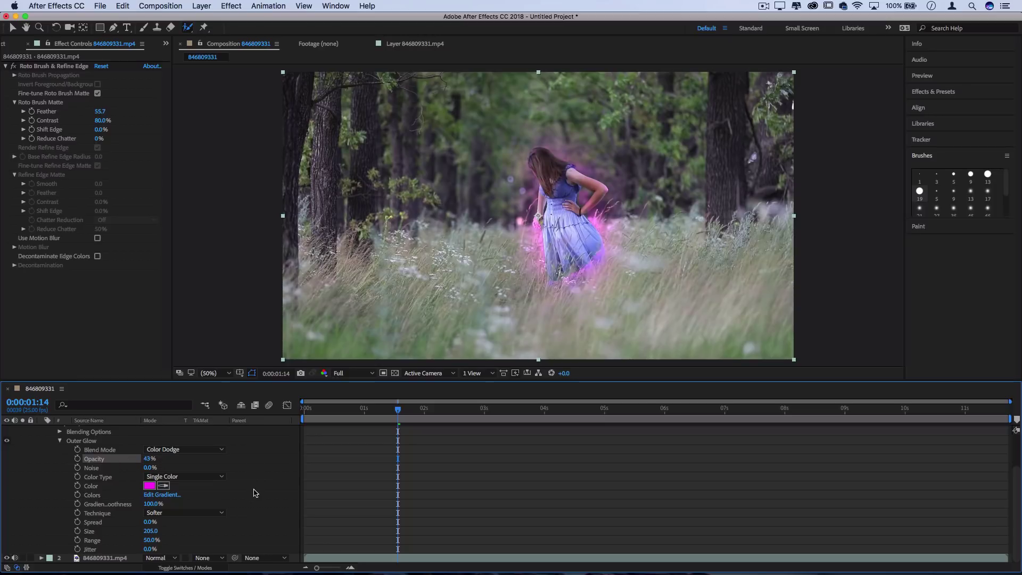
pyautogui.scroll(2, 252, 486)
pyautogui.click(60, 457)
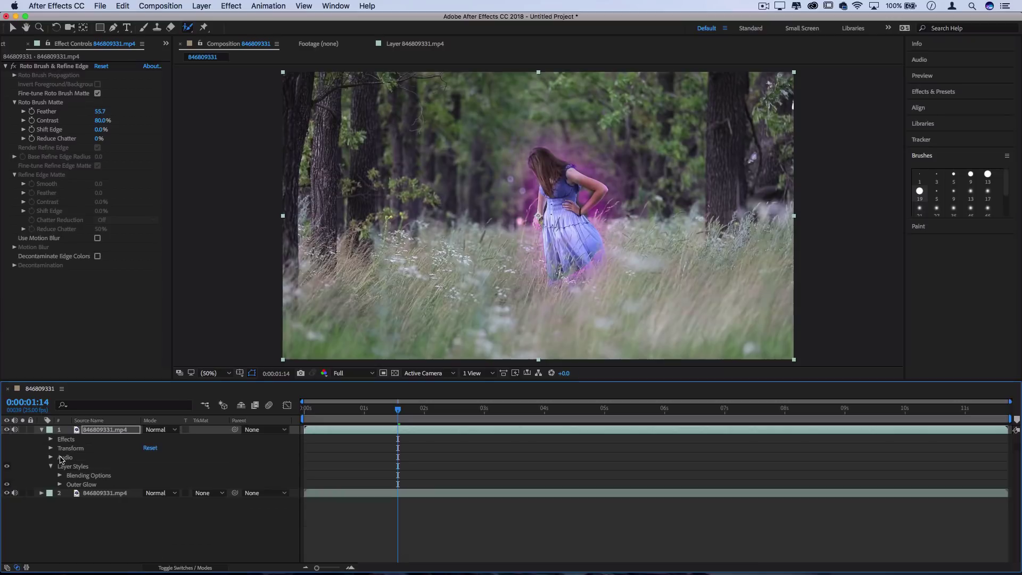
# Add an Inner Glow layer style to the girl layer with a fully saturated magenta colour
pyautogui.rightClick(105, 431)
pyautogui.moveTo(186, 289)
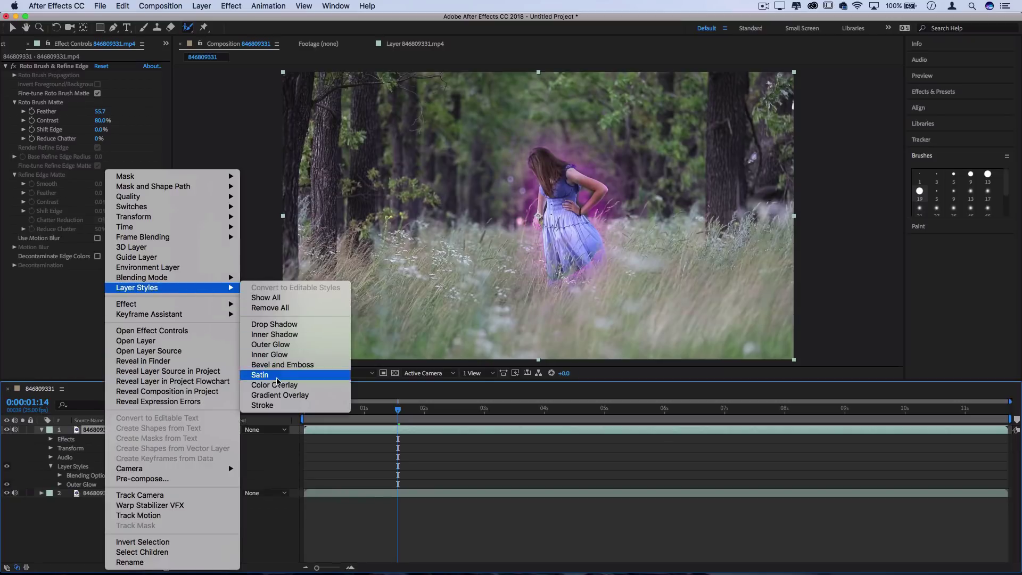
pyautogui.click(279, 355)
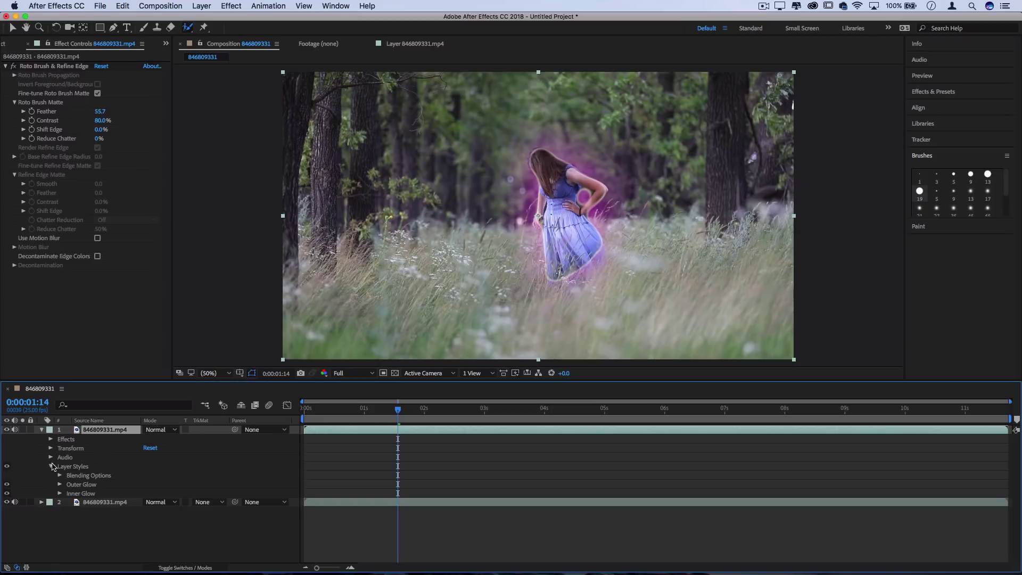
pyautogui.click(60, 496)
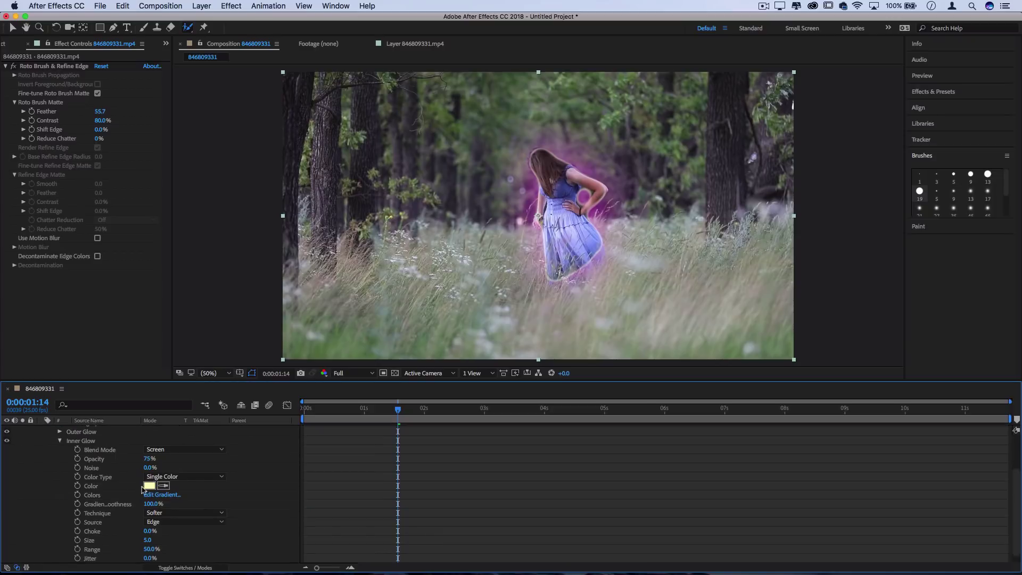
pyautogui.click(149, 485)
pyautogui.click(412, 305)
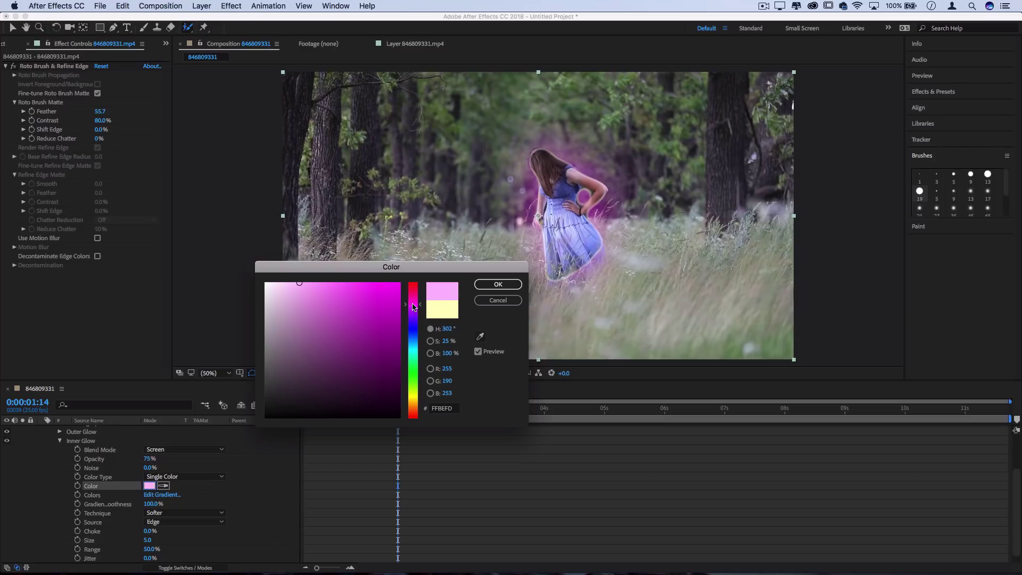
pyautogui.moveTo(320, 284); pyautogui.dragTo(400, 283)
pyautogui.click(509, 289)
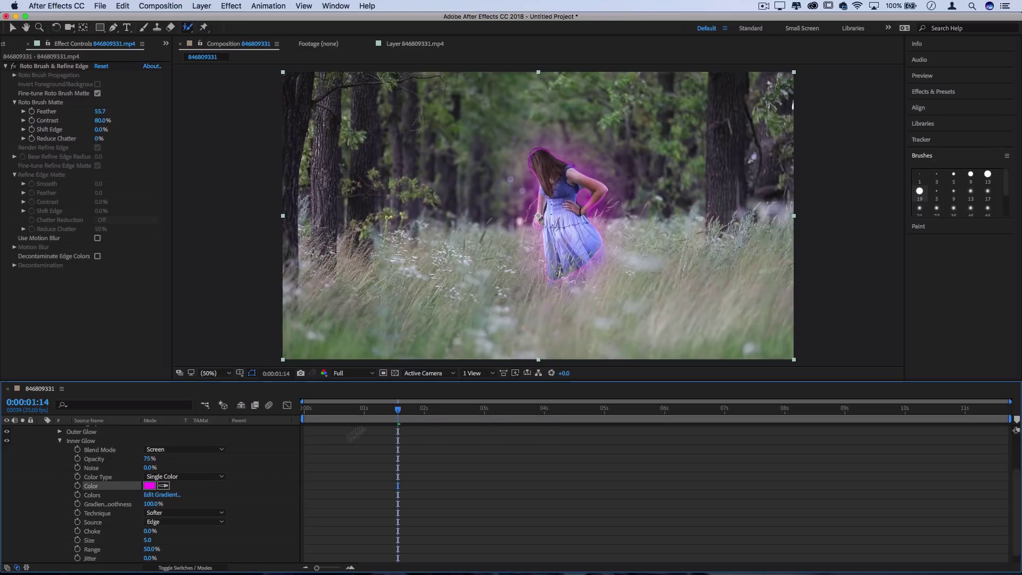
# Set the Outer Glow colour to fully saturated magenta FF00F3
pyautogui.scroll(1, 231, 475)
pyautogui.click(60, 459)
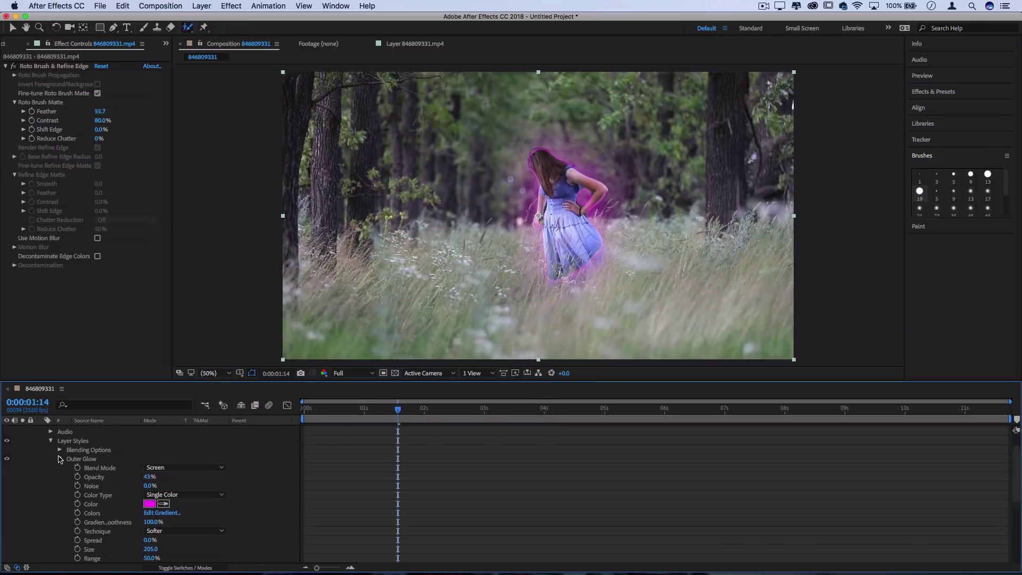
pyautogui.scroll(-1, 133, 474)
pyautogui.click(149, 494)
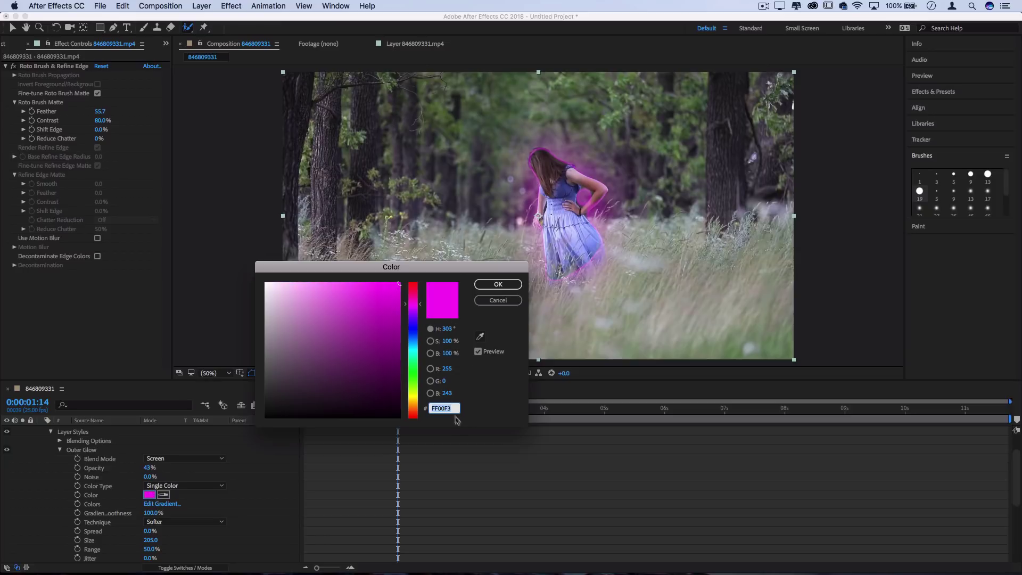
pyautogui.press('Return')
pyautogui.scroll(-4, 154, 479)
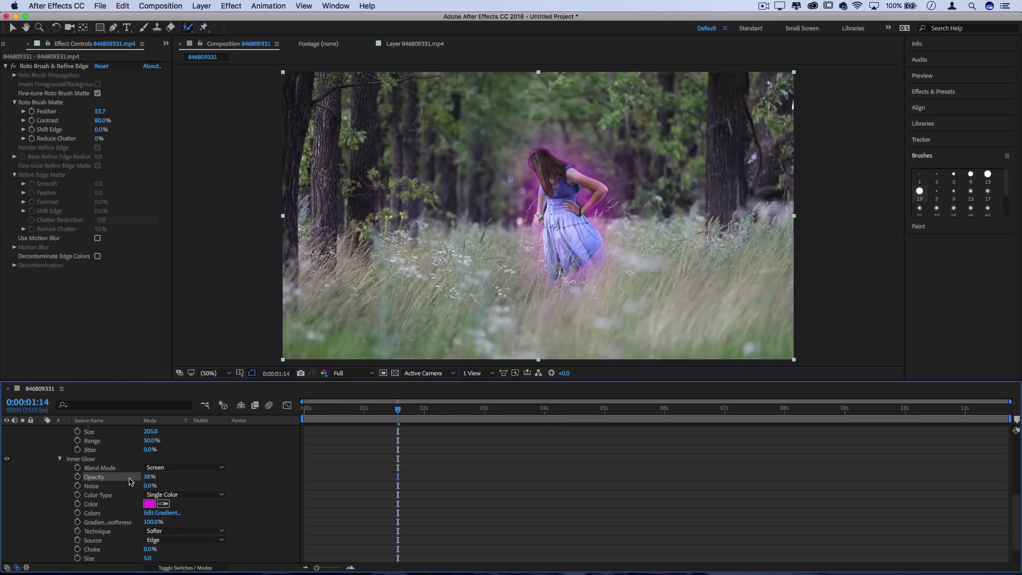
# Scrub back to an earlier frame and keep the Outer Glow Color Type as Single Color
pyautogui.click(355, 409)
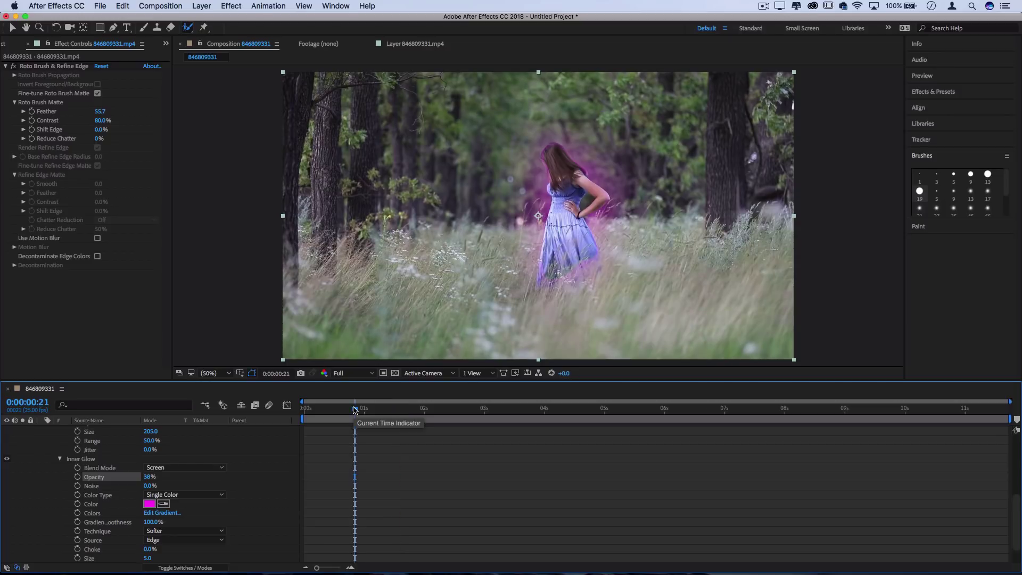
pyautogui.moveTo(355, 409); pyautogui.dragTo(333, 409)
pyautogui.scroll(3, 217, 484)
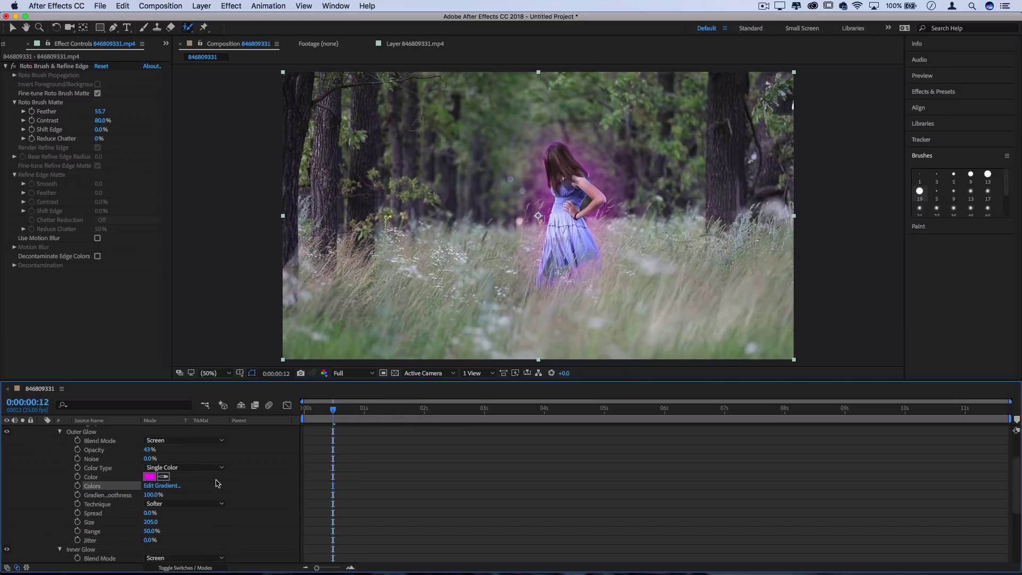
pyautogui.click(200, 468)
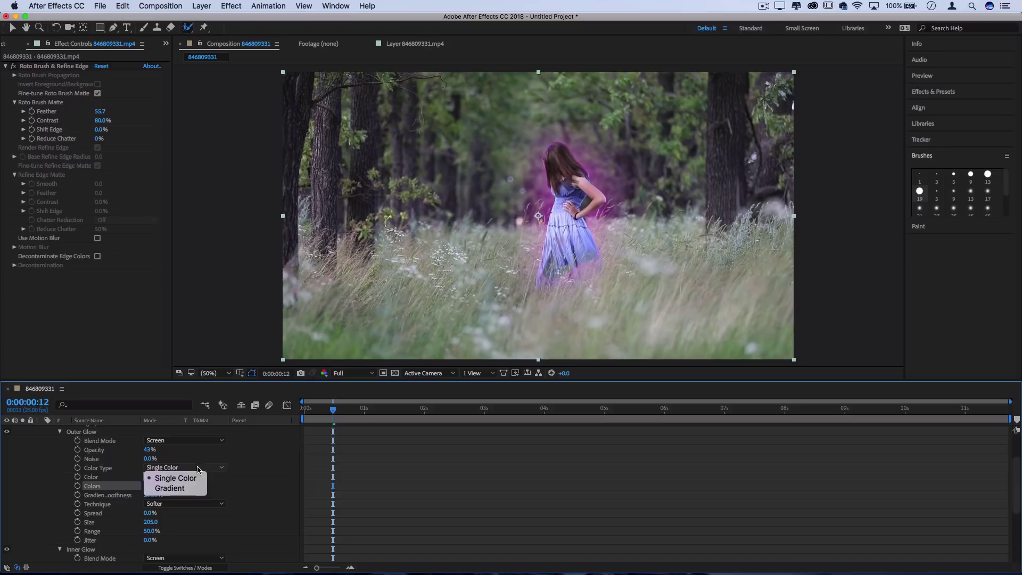
pyautogui.click(176, 469)
pyautogui.scroll(-5, 248, 487)
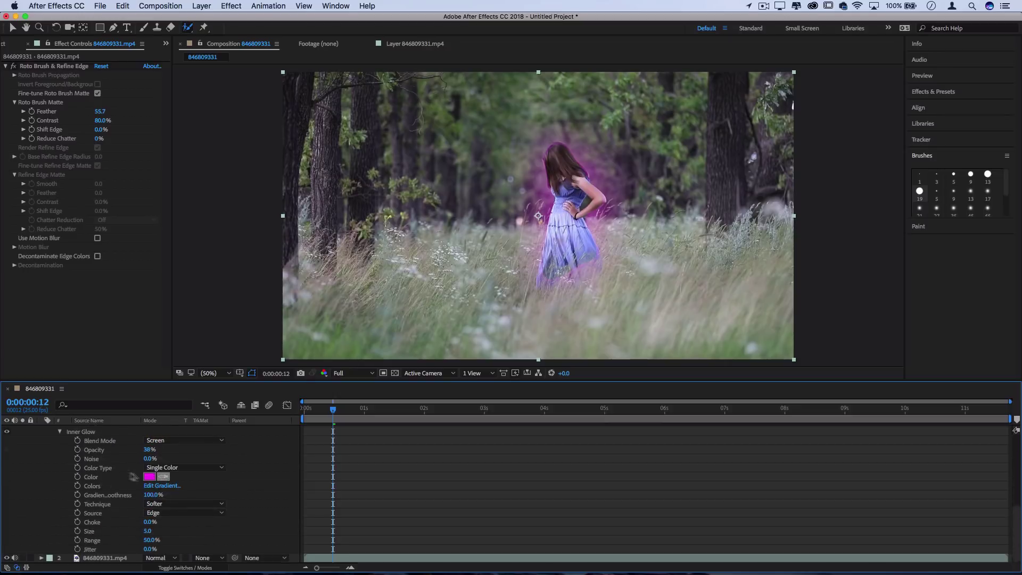
# Lower the Roto Brush matte Feather to 44.1 and collapse the Outer Glow settings
pyautogui.moveTo(101, 111)
pyautogui.mouseDown()
pyautogui.moveTo(121, 117)
pyautogui.moveTo(105, 116)
pyautogui.mouseUp()
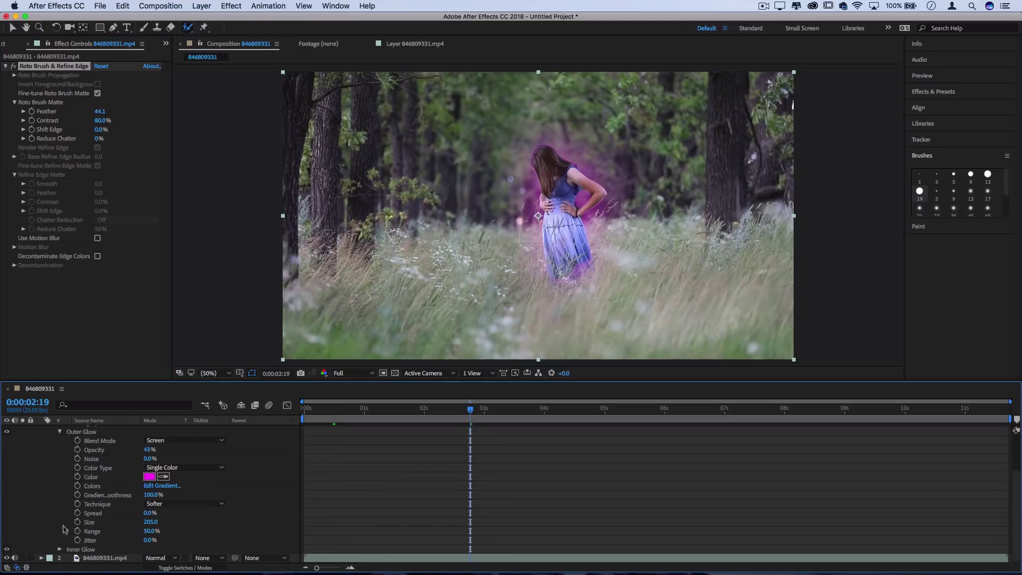
pyautogui.scroll(2, 59, 471)
pyautogui.click(59, 471)
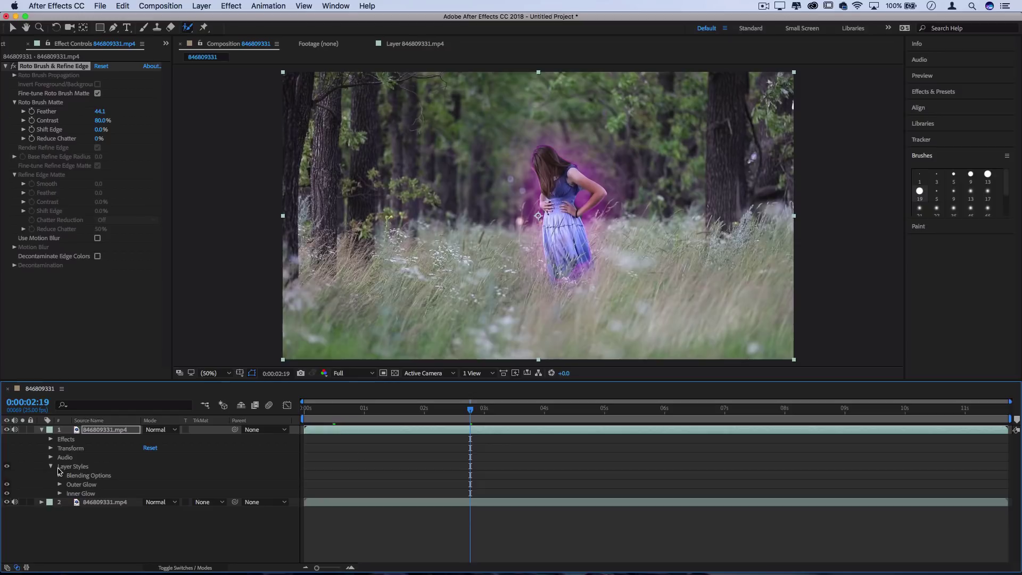
# Move the playhead to 0:00:04:13, then 0:00:06:08, to preview the glow later
pyautogui.click(576, 410)
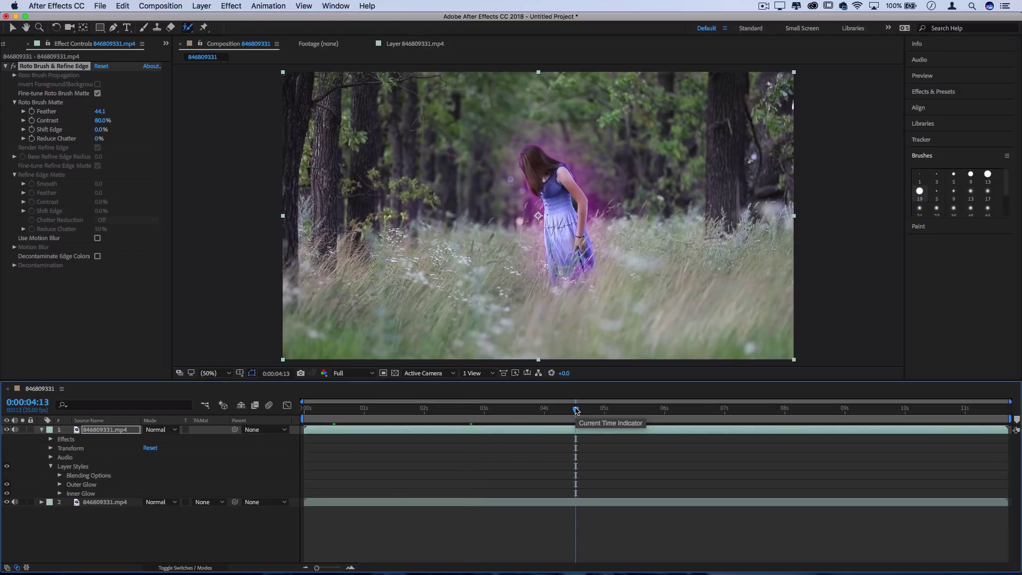
pyautogui.click(683, 410)
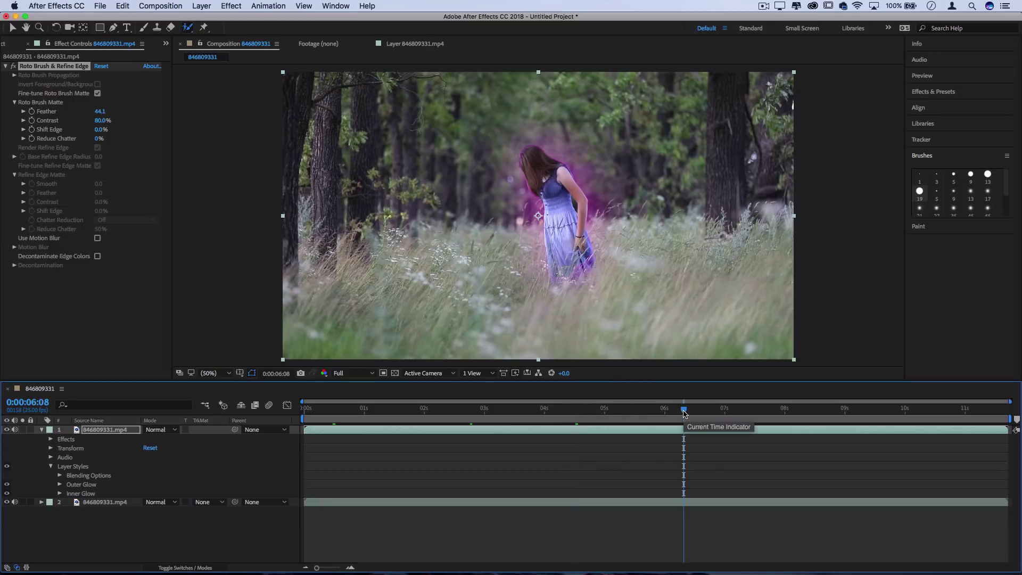